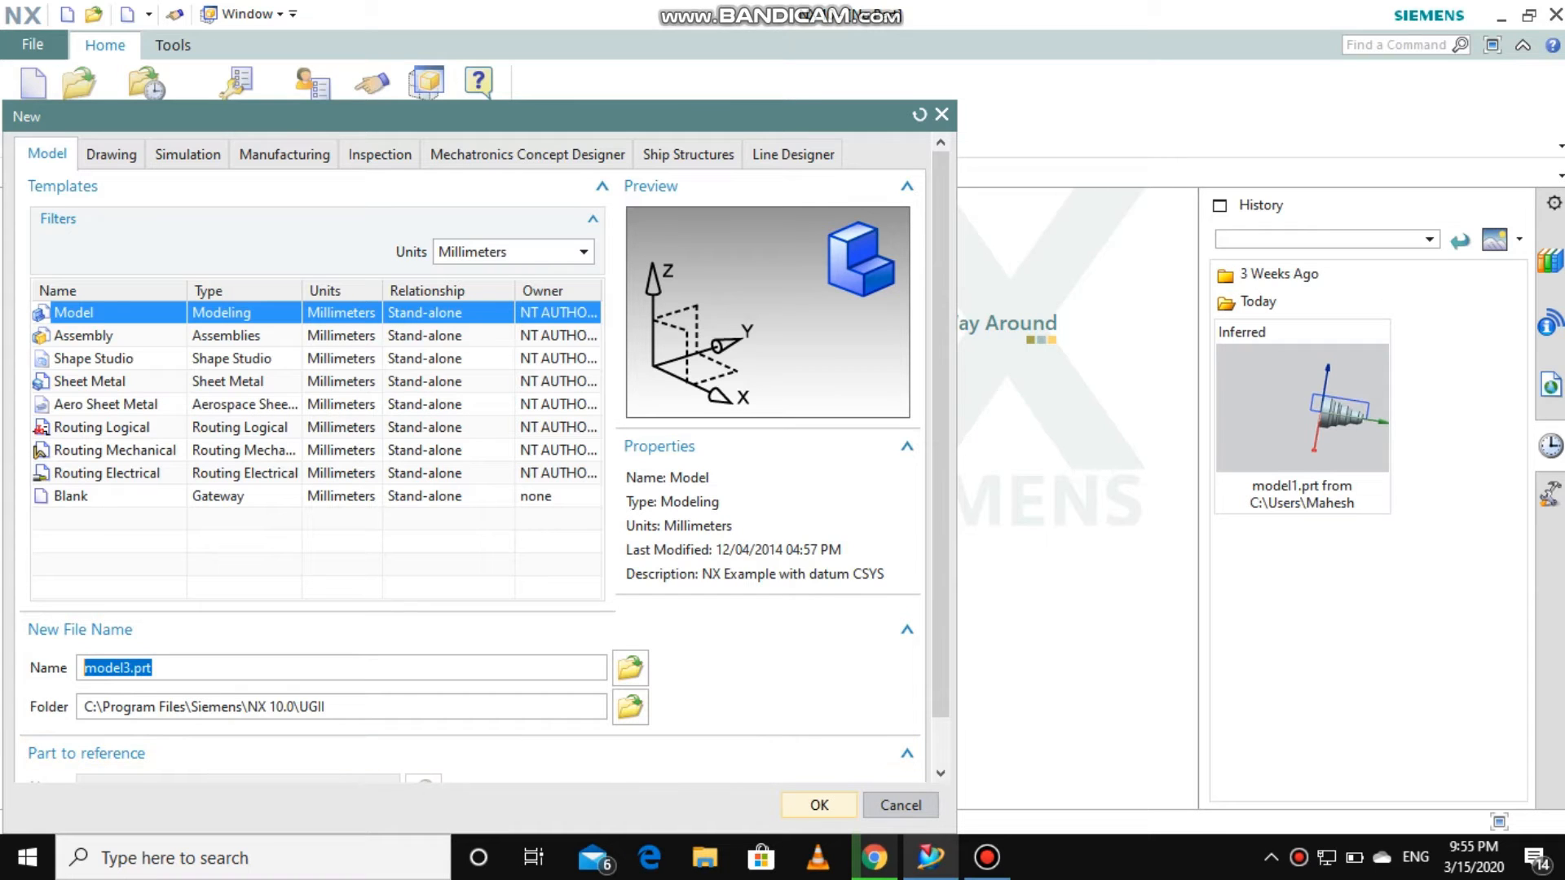
Step: Create the millimetre model file model3.prt and start a sketch on the horizontal XY datum plane
{"action": "left_click", "coordinate": [819, 805]}
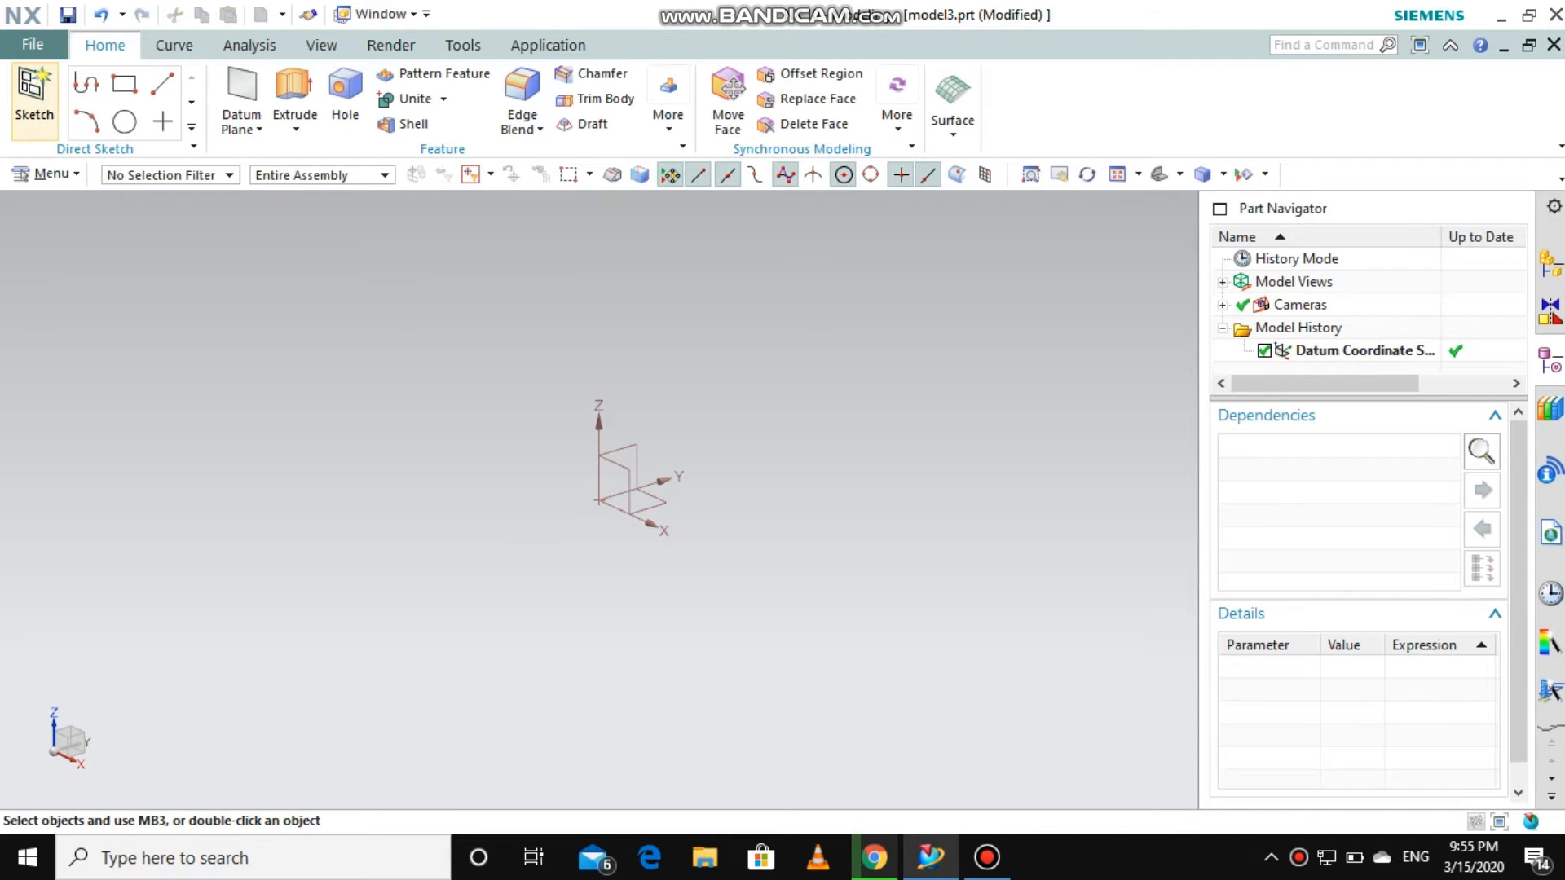
{"action": "left_click", "coordinate": [34, 96]}
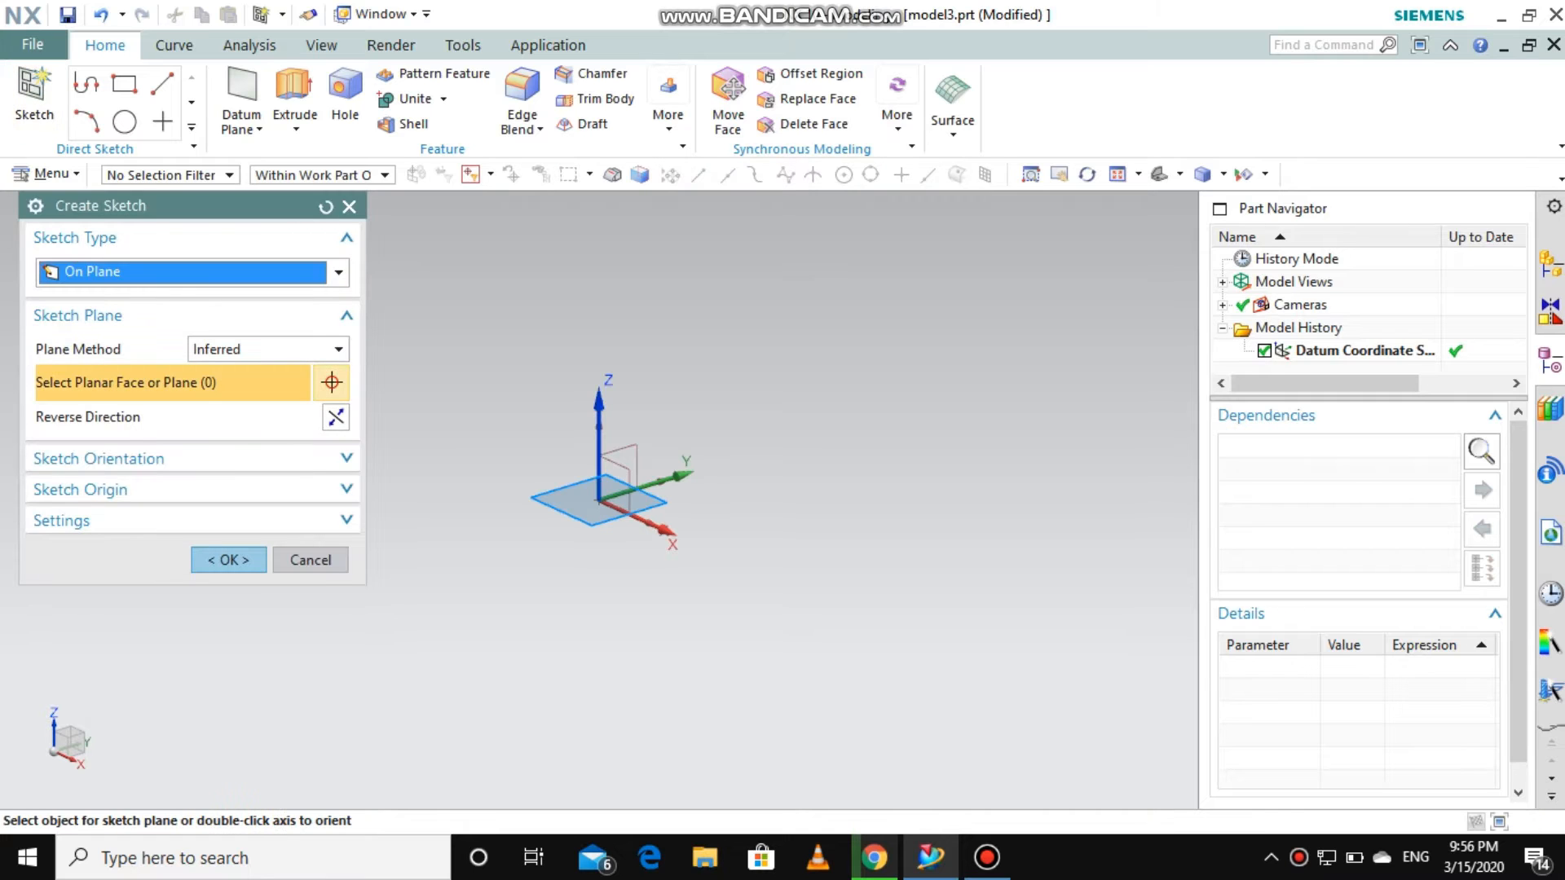
{"action": "left_click", "coordinate": [640, 512]}
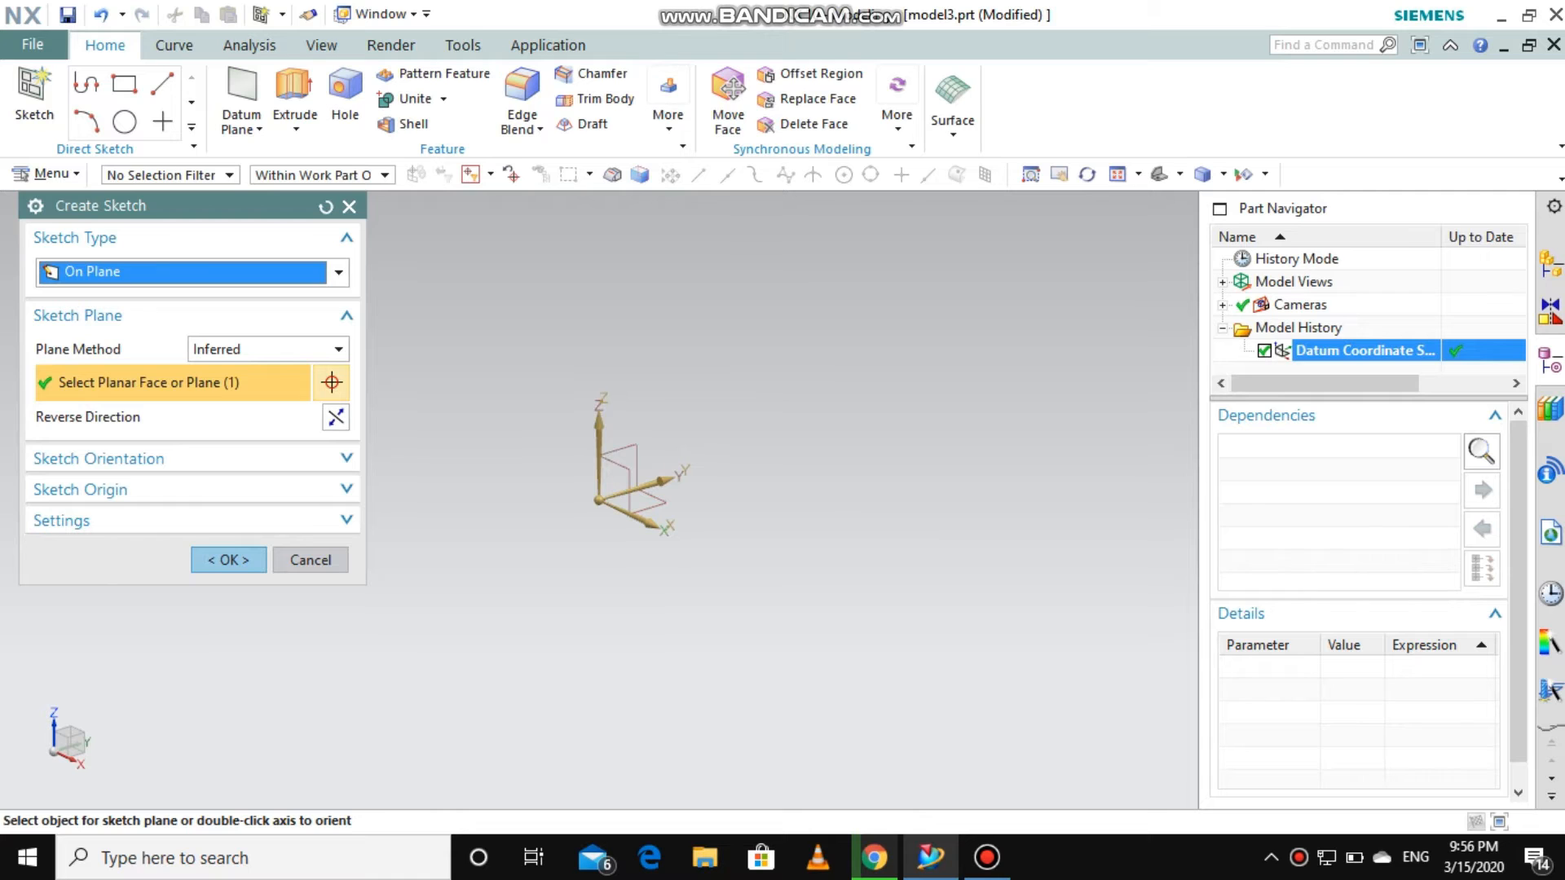
{"action": "left_click", "coordinate": [228, 560]}
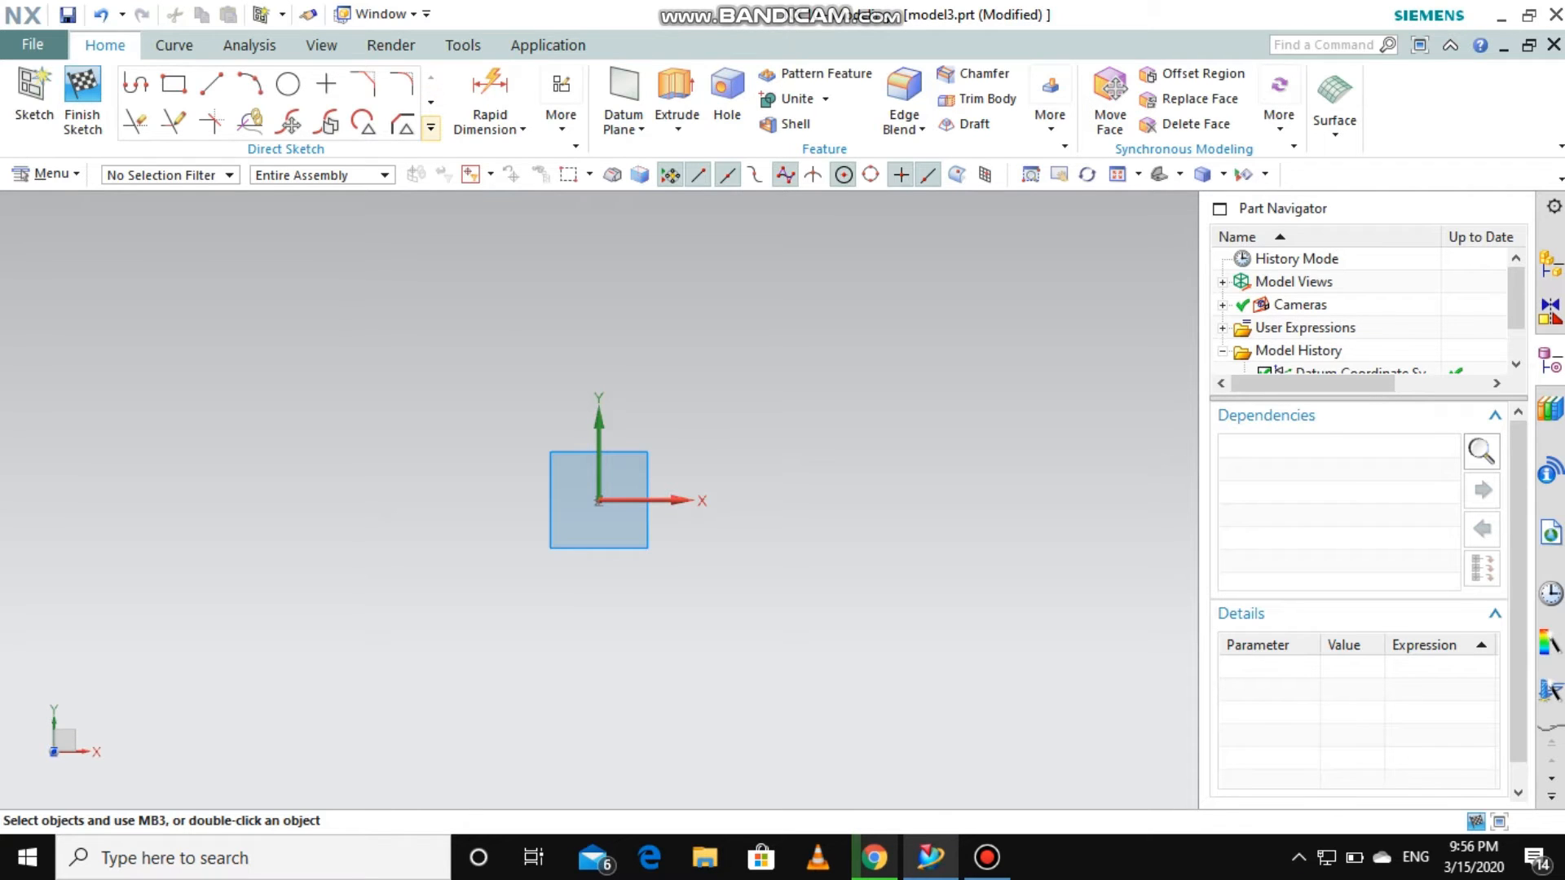
Step: Sketch a six-sided polygon centred on the origin with an inscribed radius of 57 mm and 0° rotation
{"action": "left_click", "coordinate": [430, 127]}
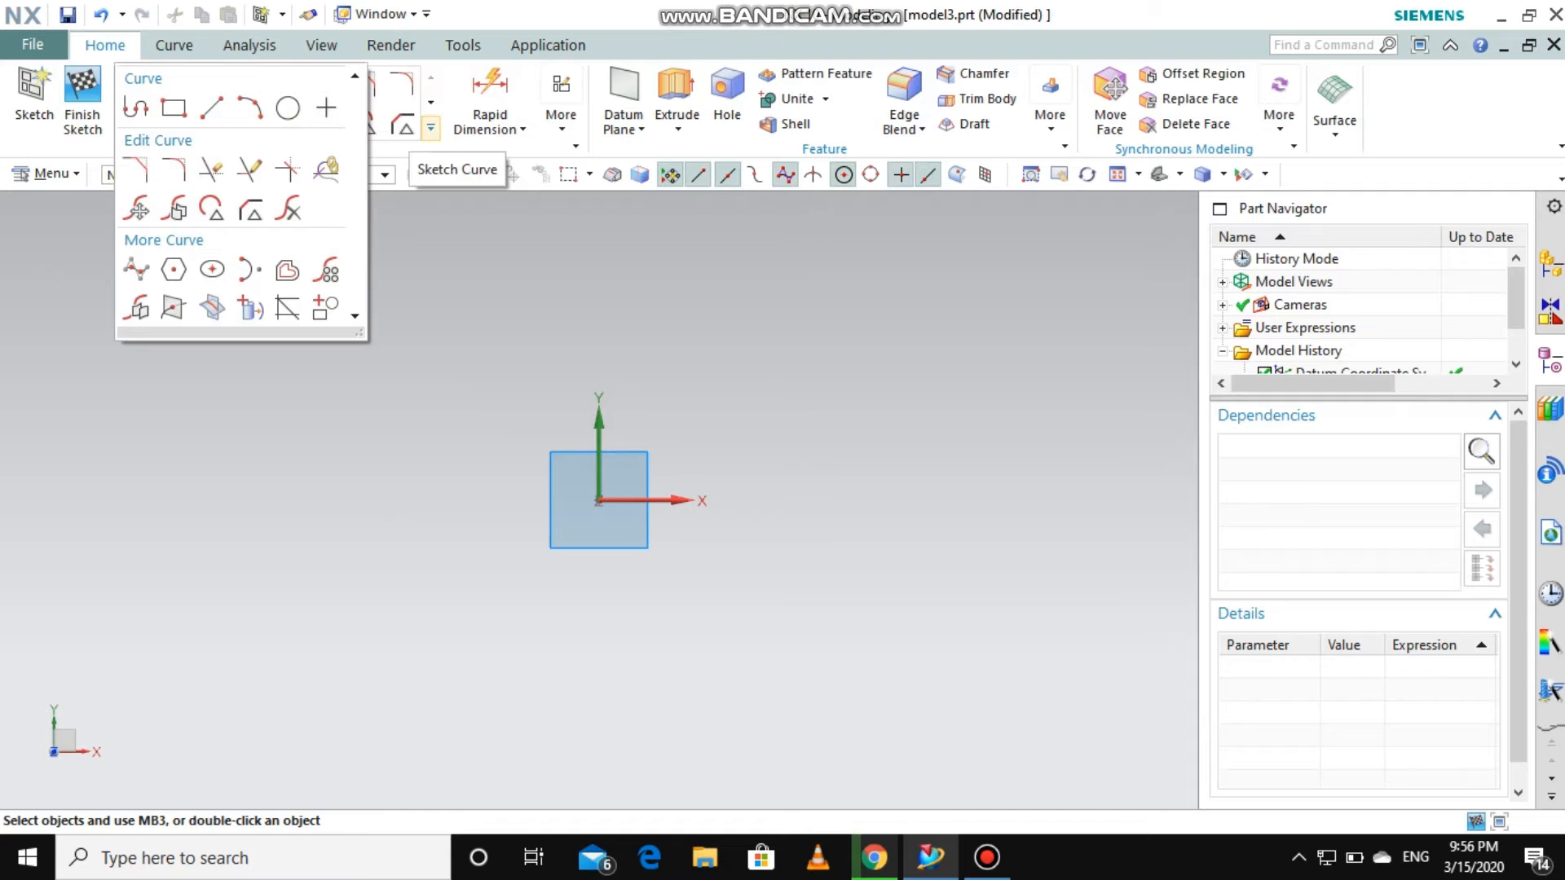
{"action": "left_click", "coordinate": [174, 270]}
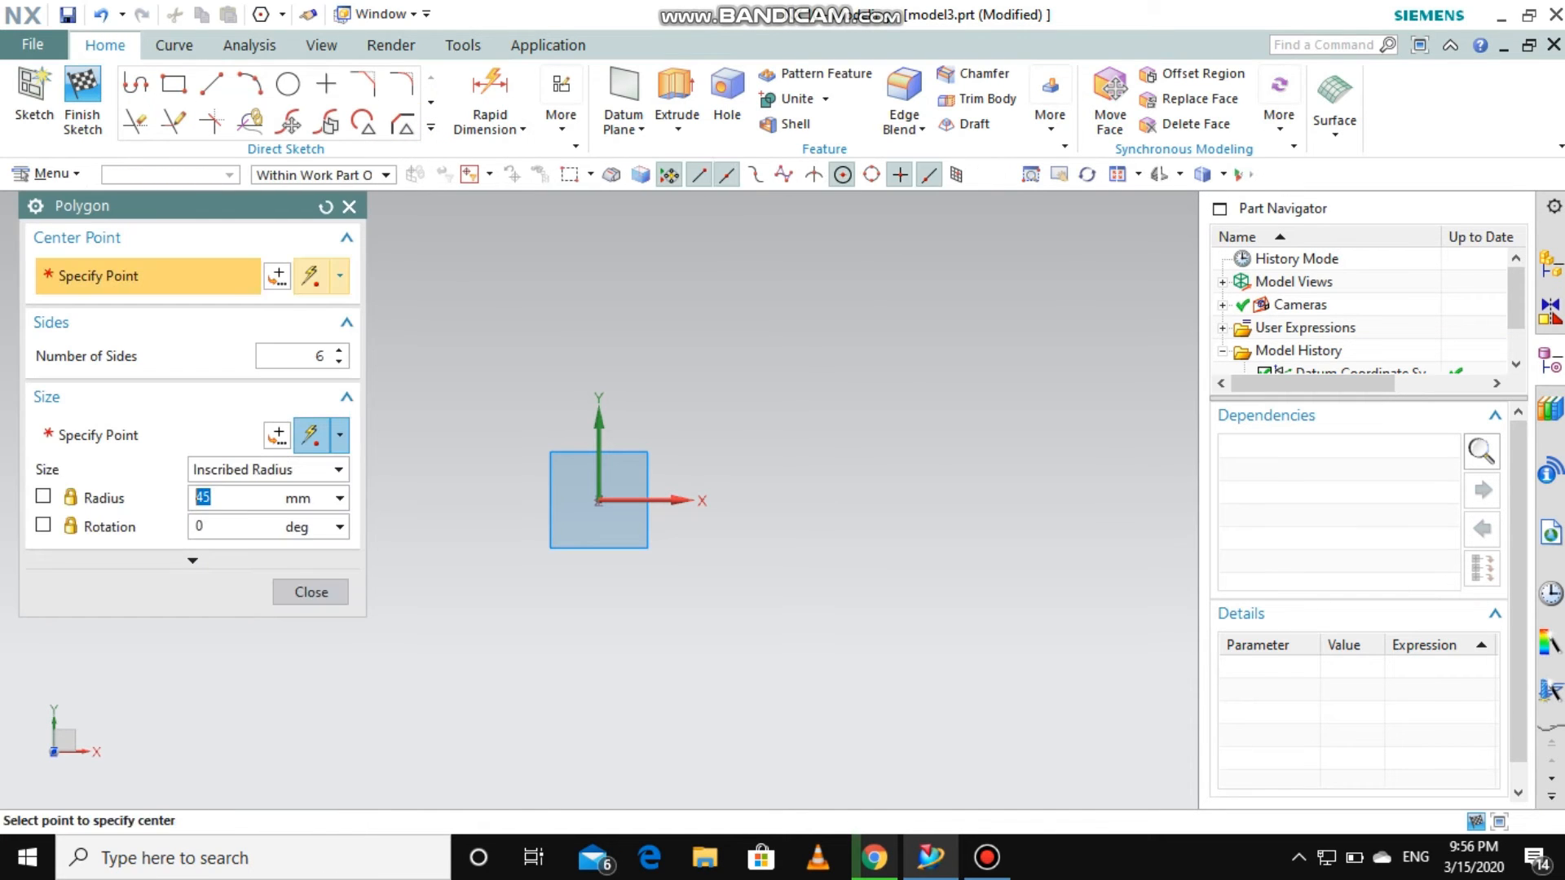
{"action": "left_click", "coordinate": [599, 500]}
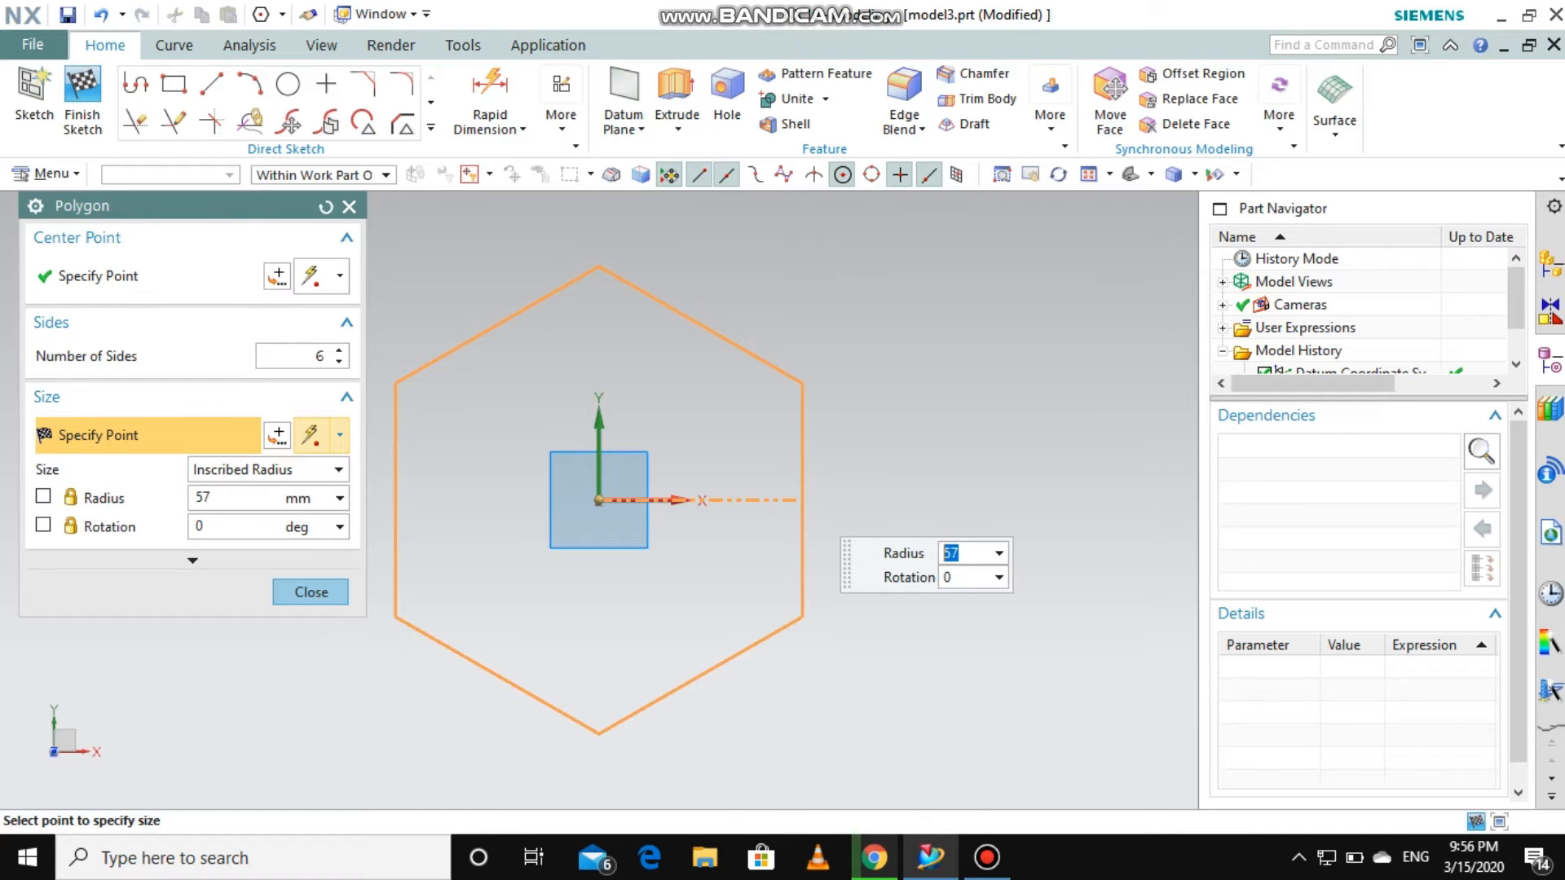
{"action": "key", "text": "Return"}
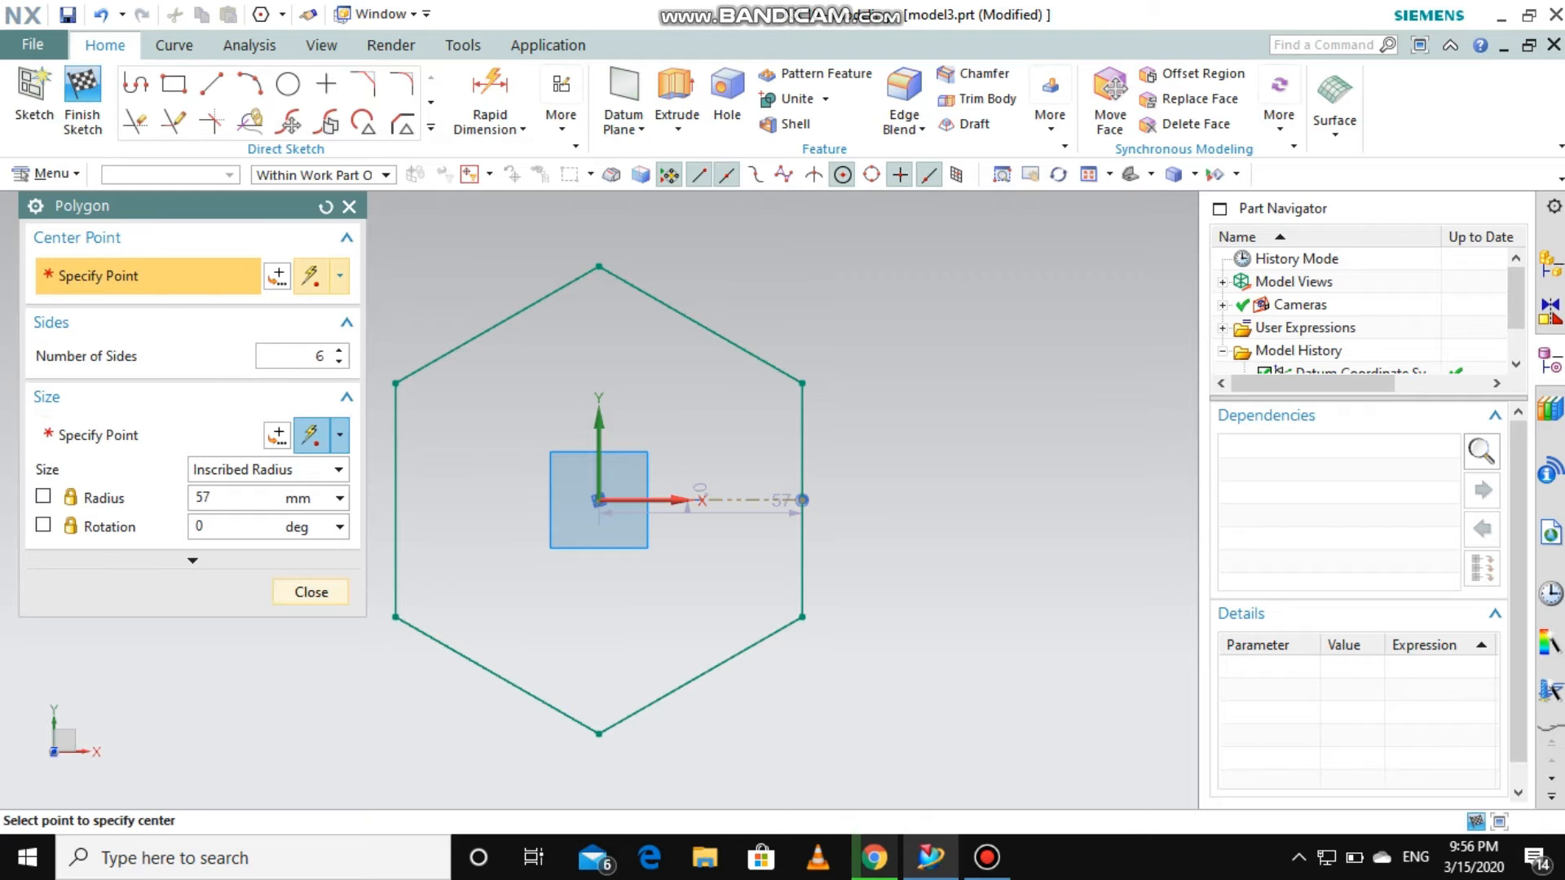
{"action": "left_click", "coordinate": [310, 592]}
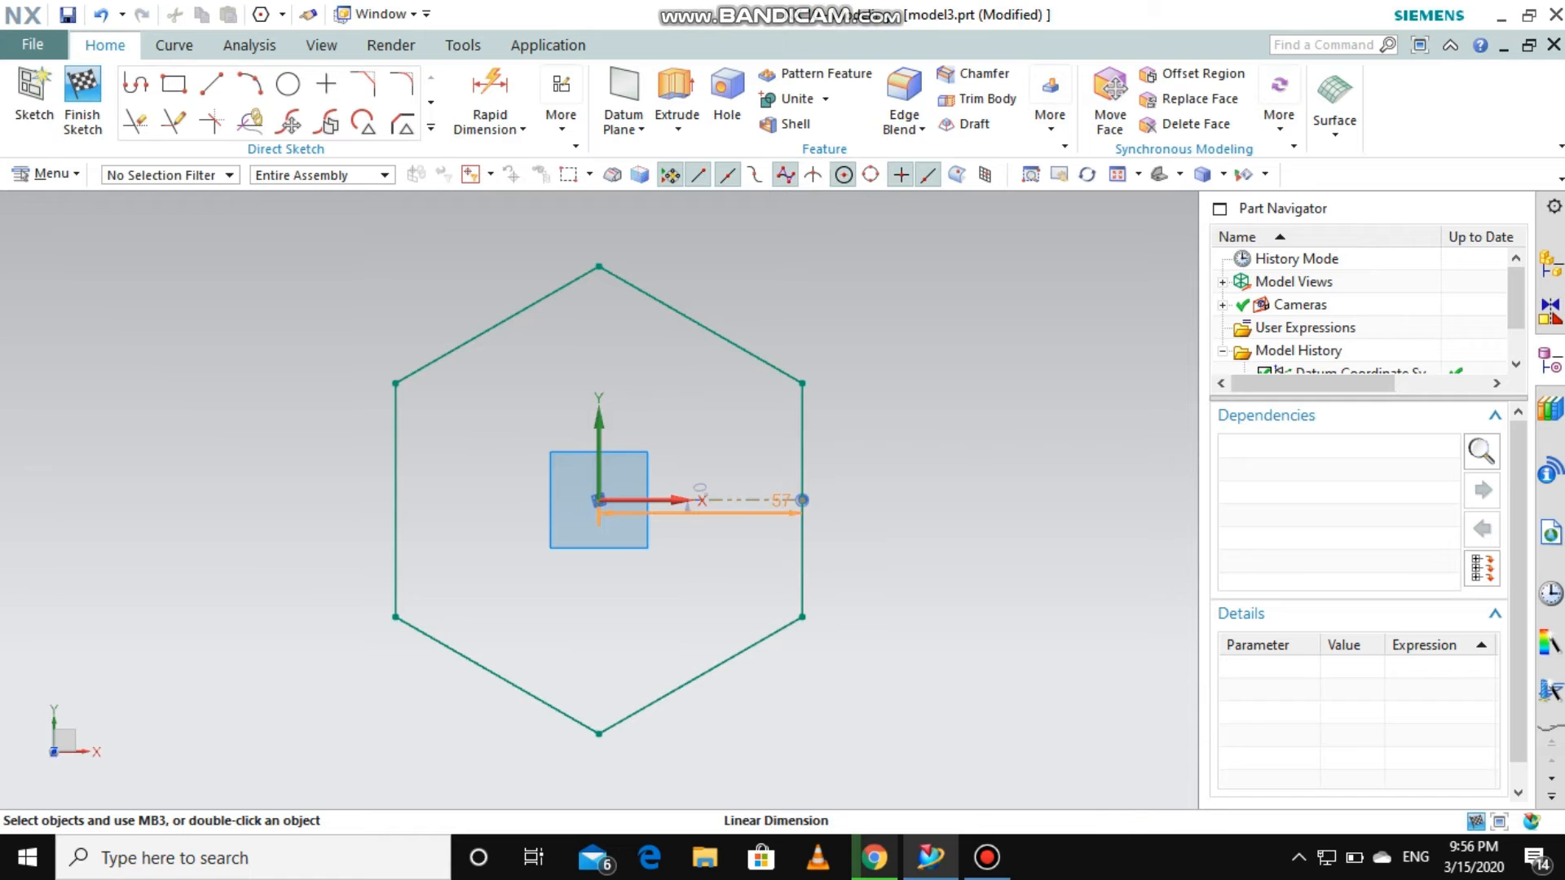
Step: Set the hexagon's inscribed radius dimension to 20 mm
{"action": "double_click", "coordinate": [779, 502]}
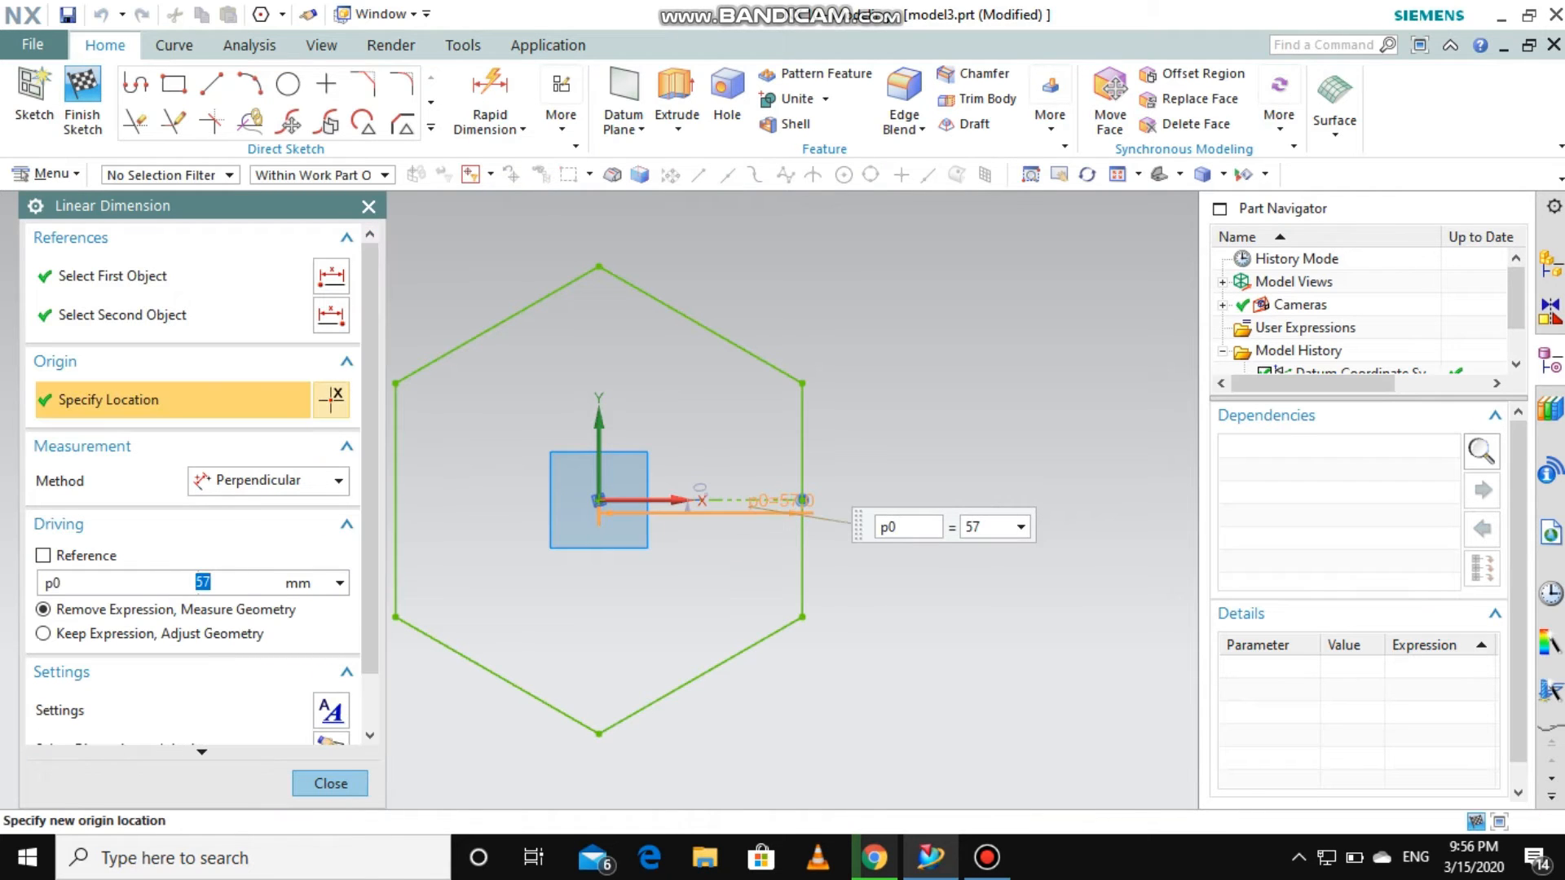
{"action": "key", "text": "Tab"}
{"action": "type", "text": "20"}
{"action": "key", "text": "Return"}
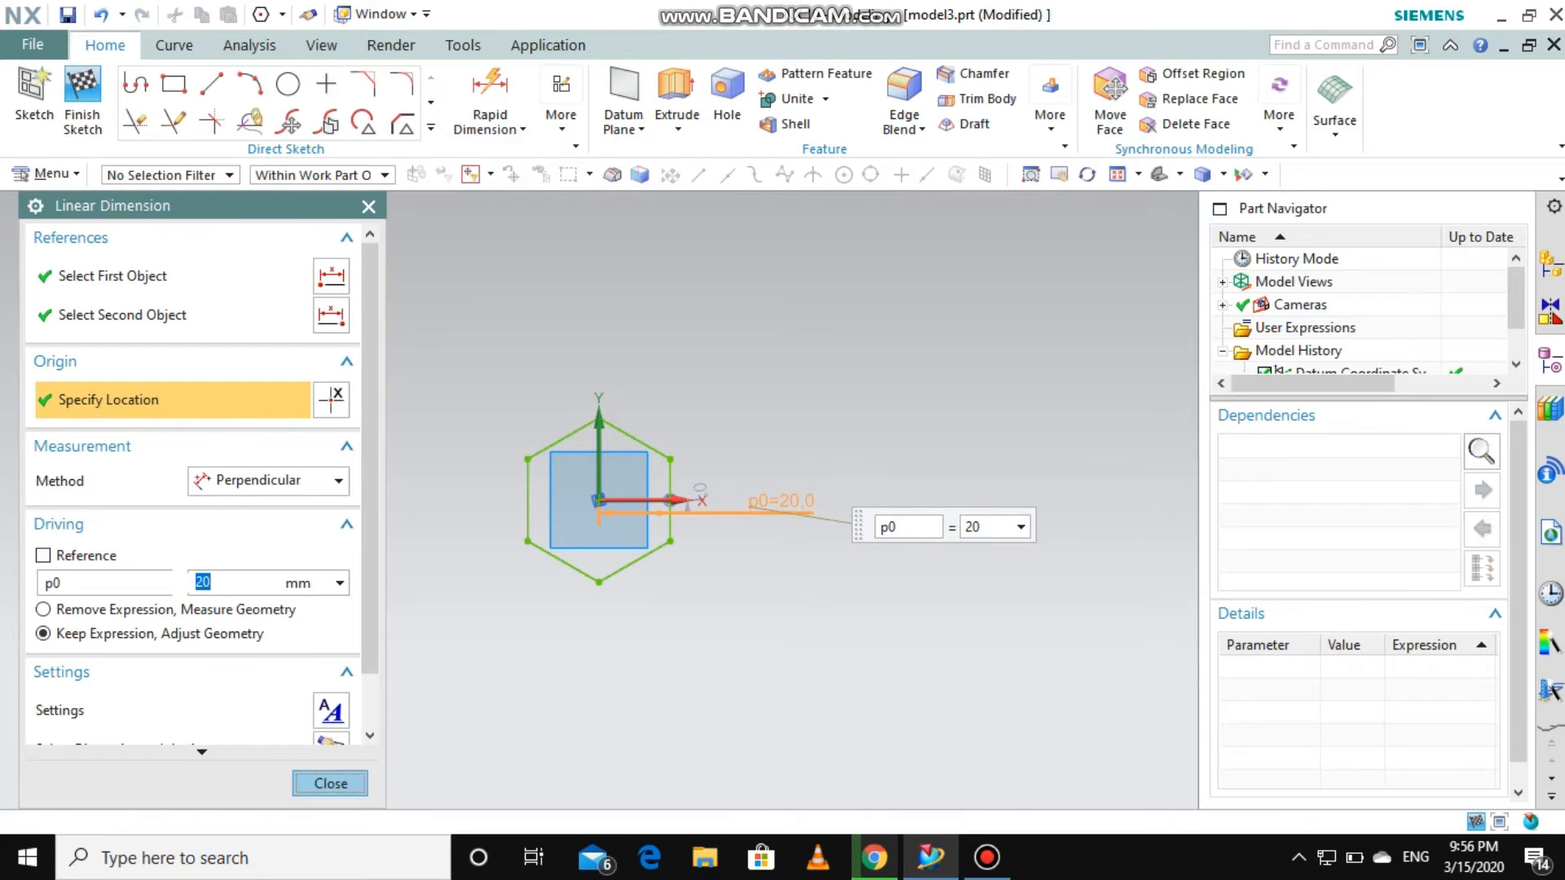
{"action": "left_click", "coordinate": [331, 784]}
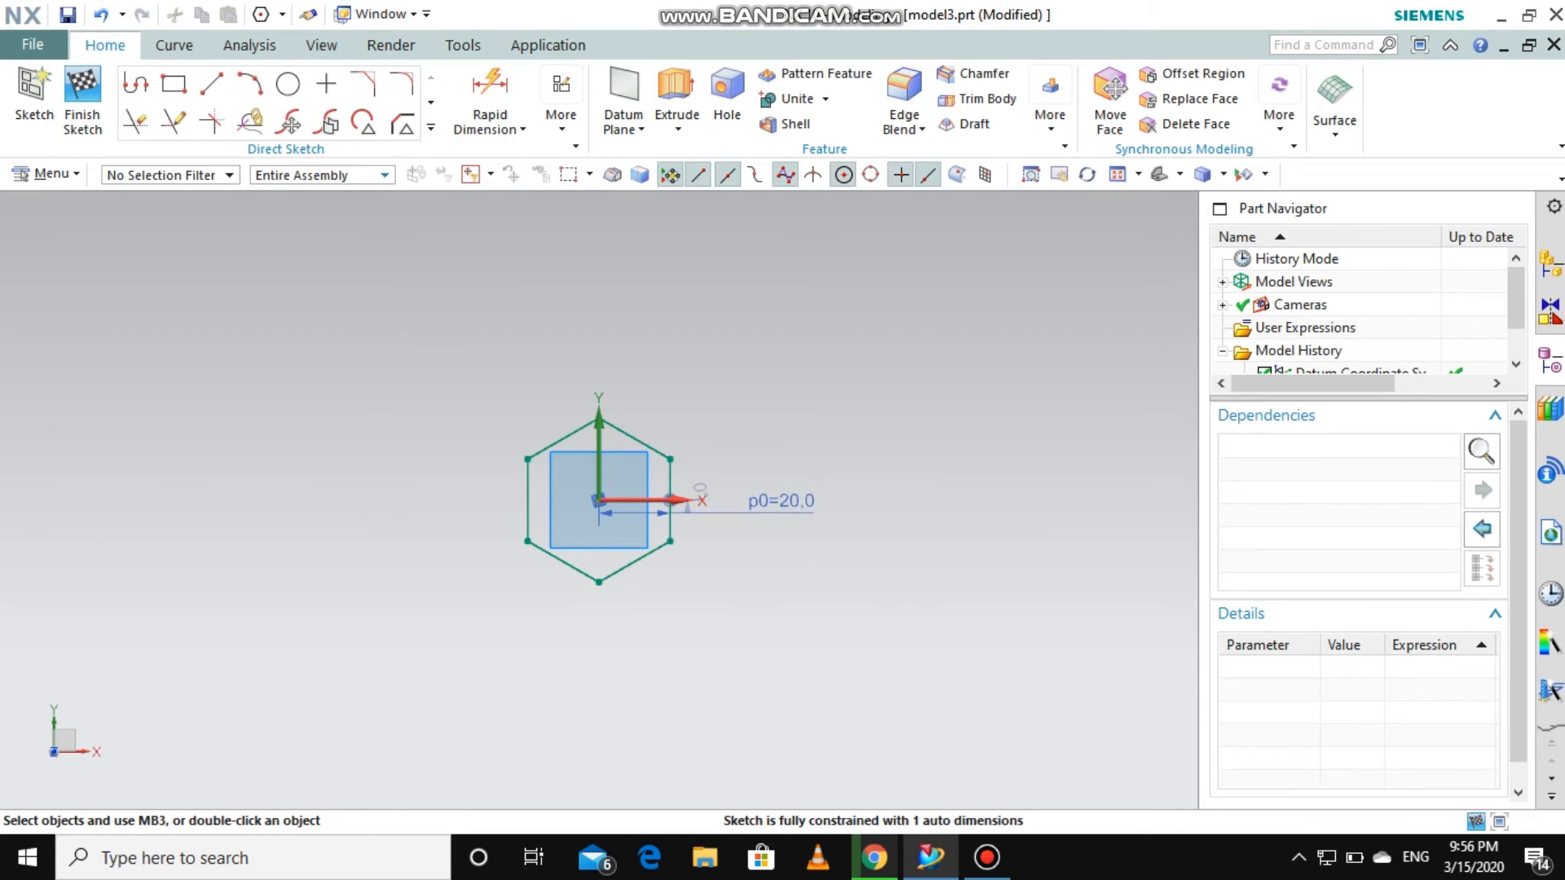
Step: Sketch a circle about 30.6 mm in diameter centred on the origin inside the hexagon
{"action": "left_click", "coordinate": [288, 84]}
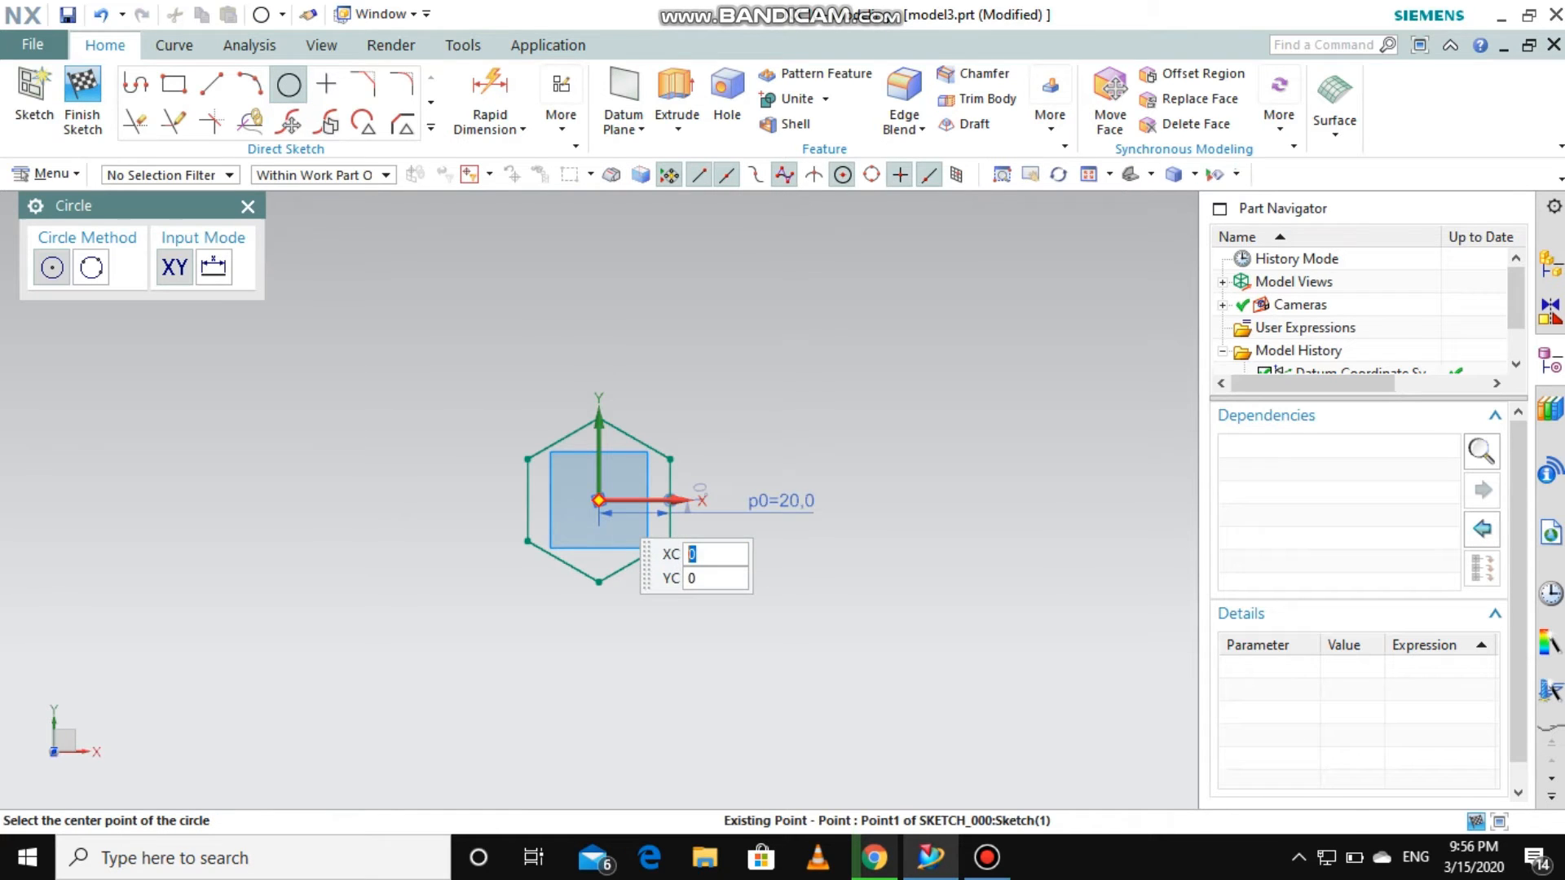
{"action": "left_click", "coordinate": [599, 499]}
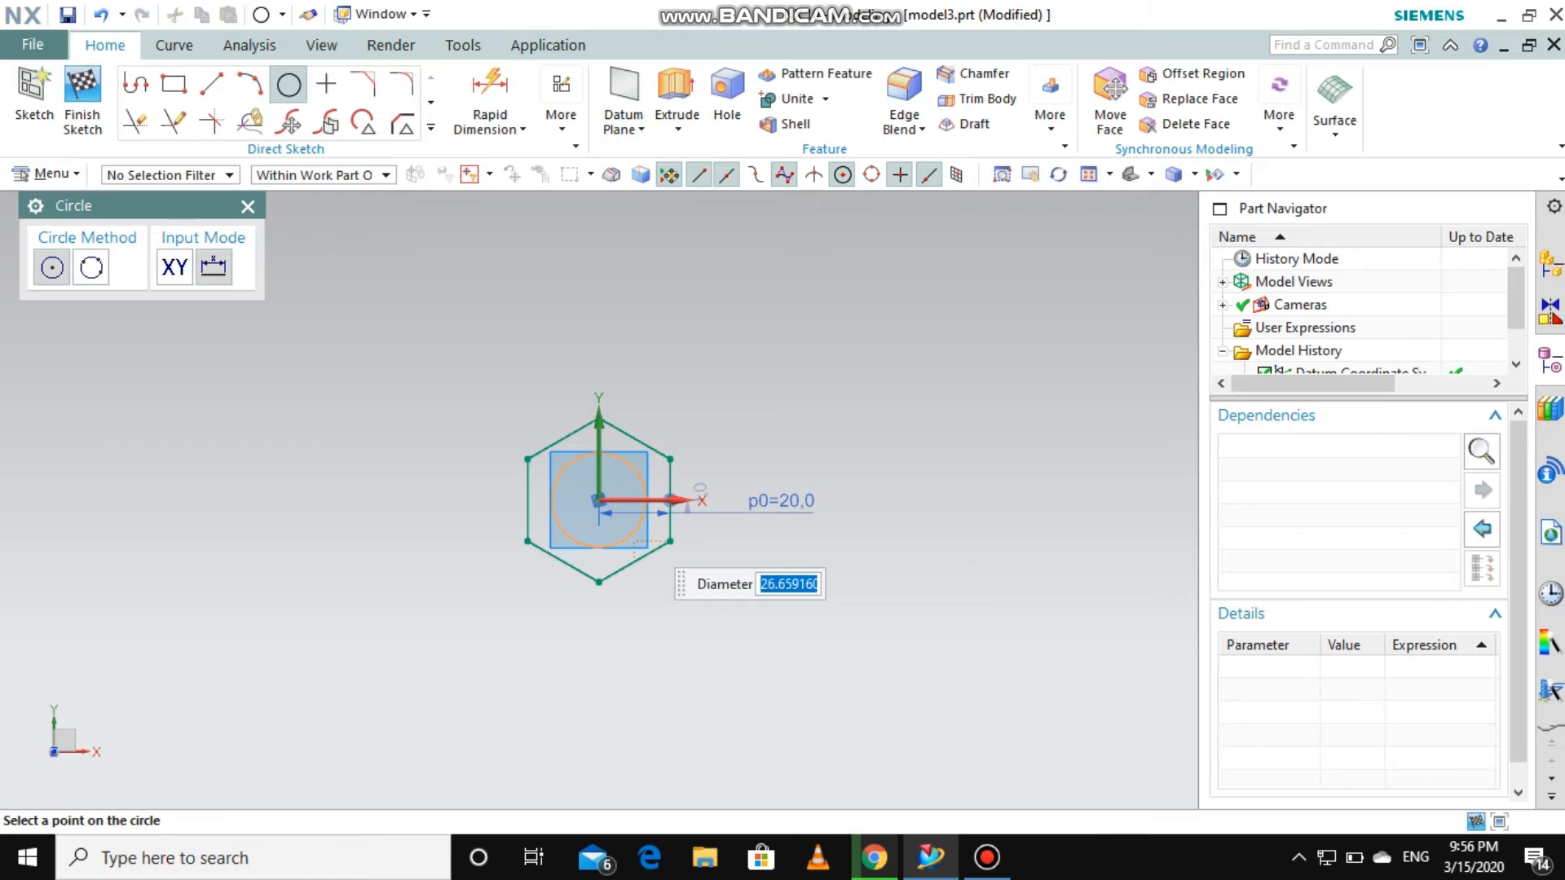
{"action": "left_click", "coordinate": [635, 541]}
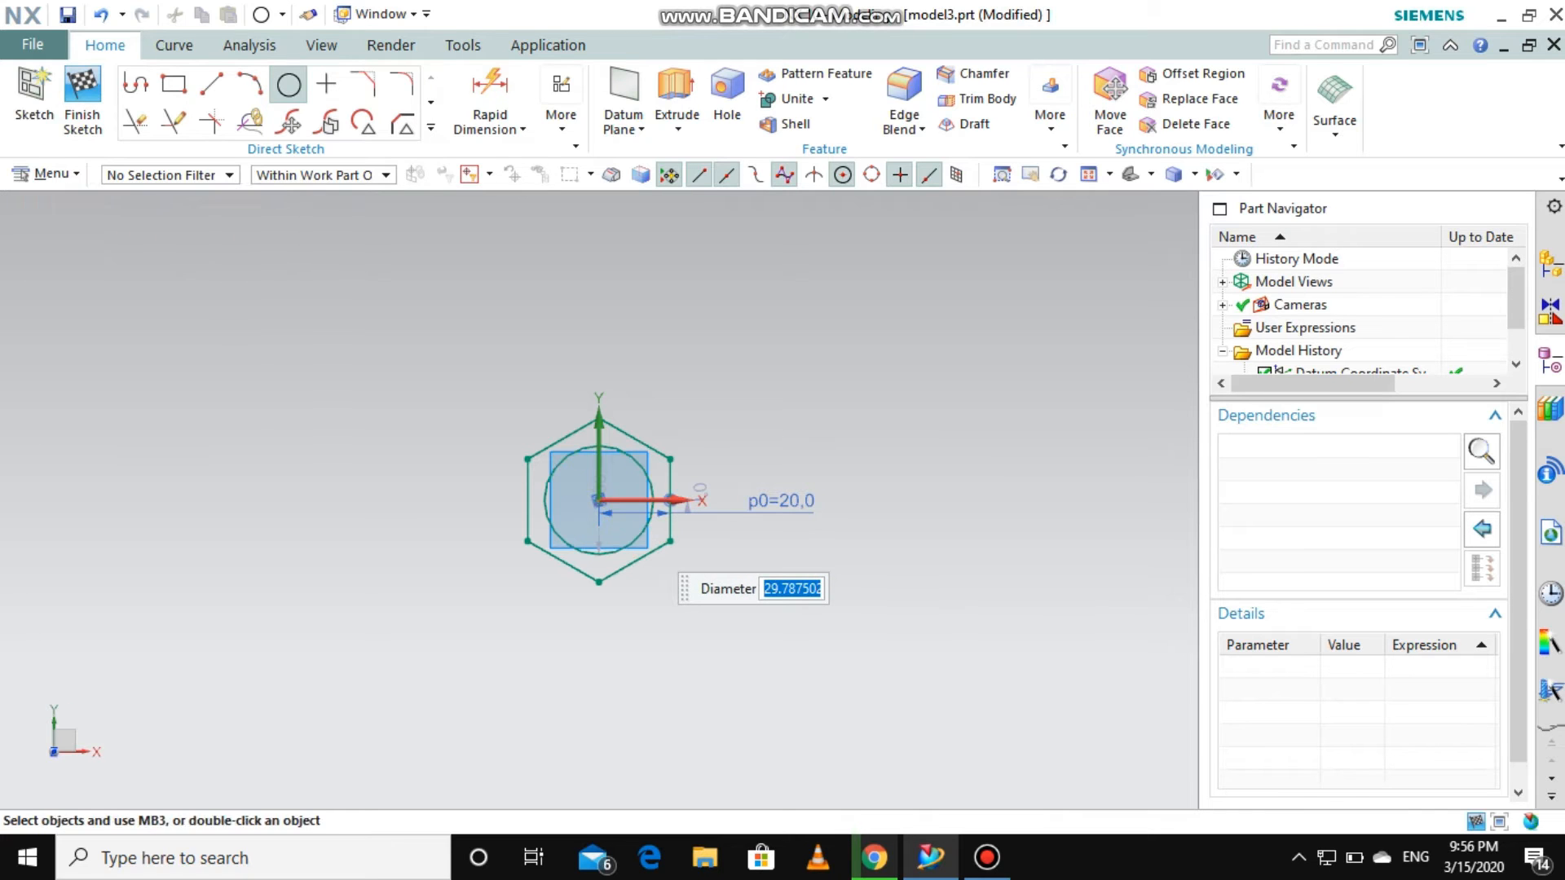
{"action": "key", "text": "Escape"}
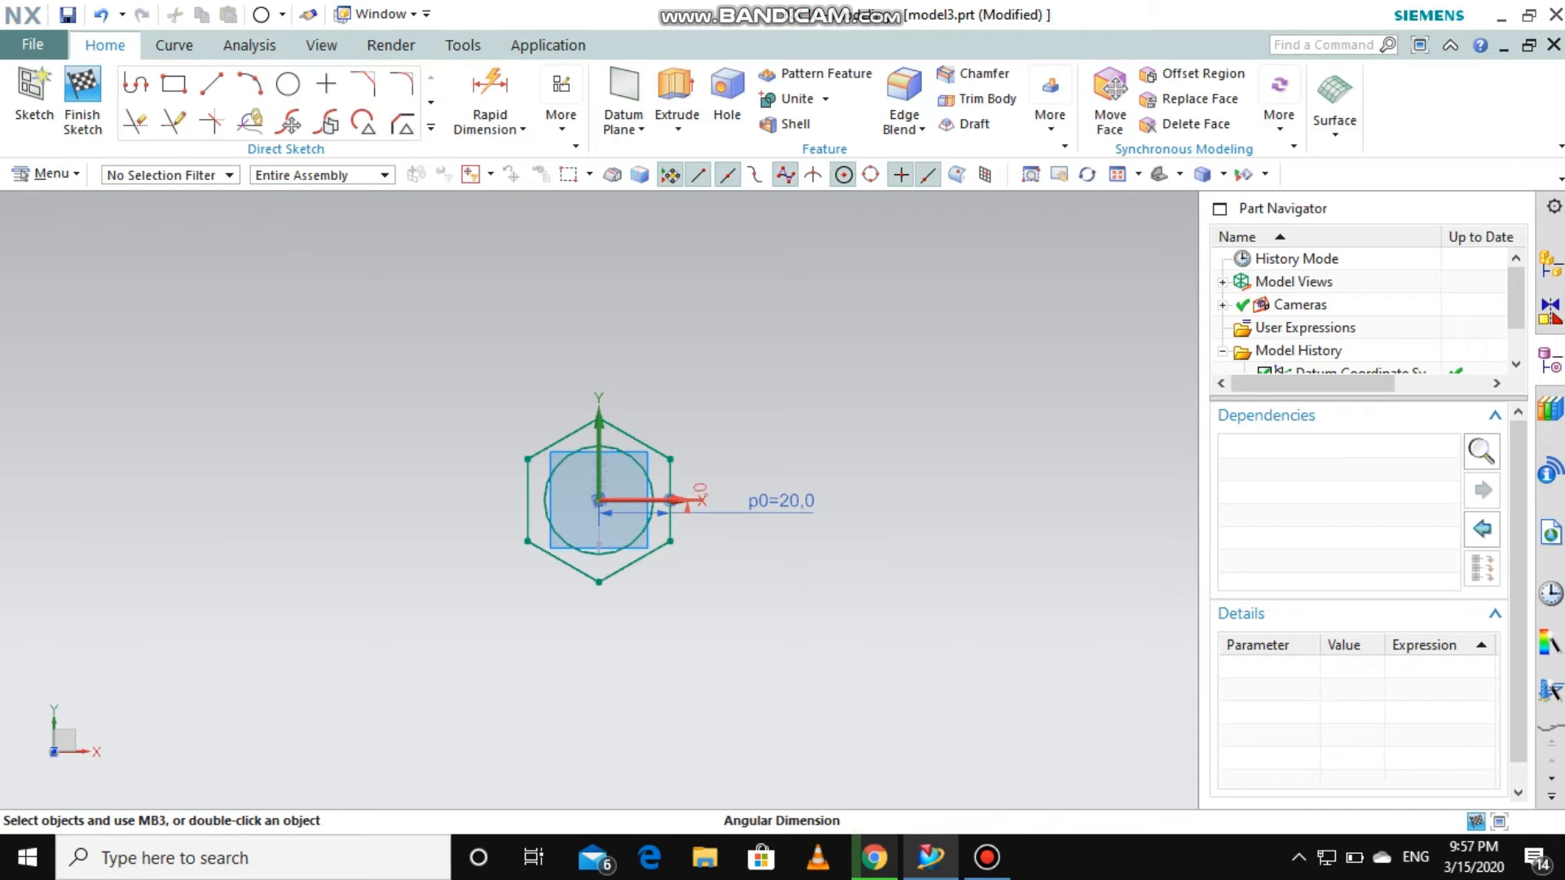
Step: Set the circle's diameter to 20 mm and finish the sketch
{"action": "scroll", "coordinate": [702, 468], "scroll_direction": "up", "scroll_amount": 3}
{"action": "double_click", "coordinate": [502, 499]}
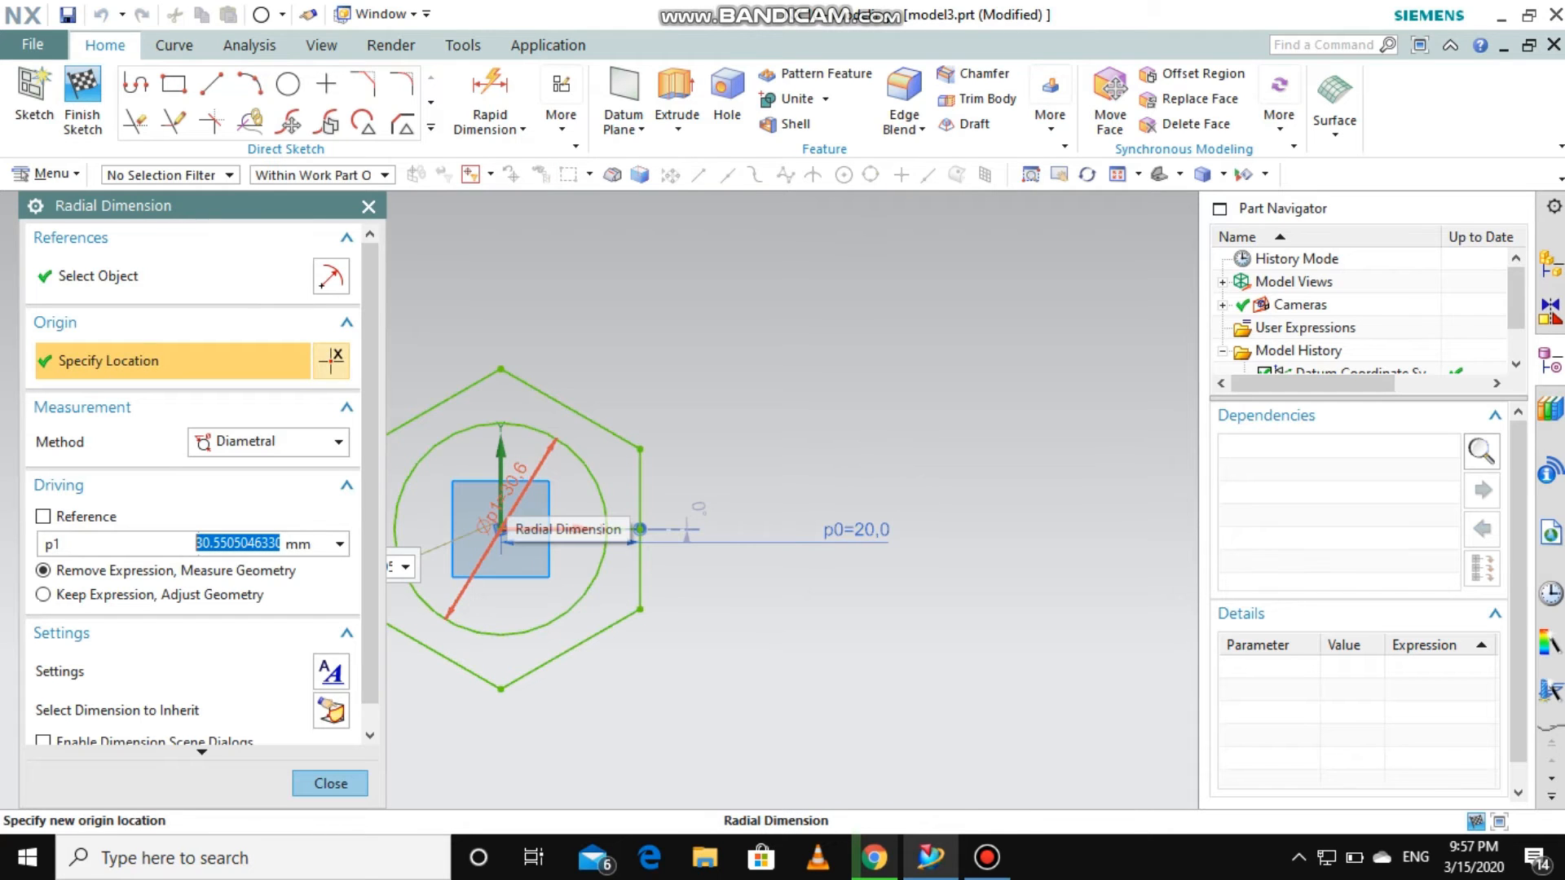
{"action": "type", "text": "20"}
{"action": "key", "text": "Return"}
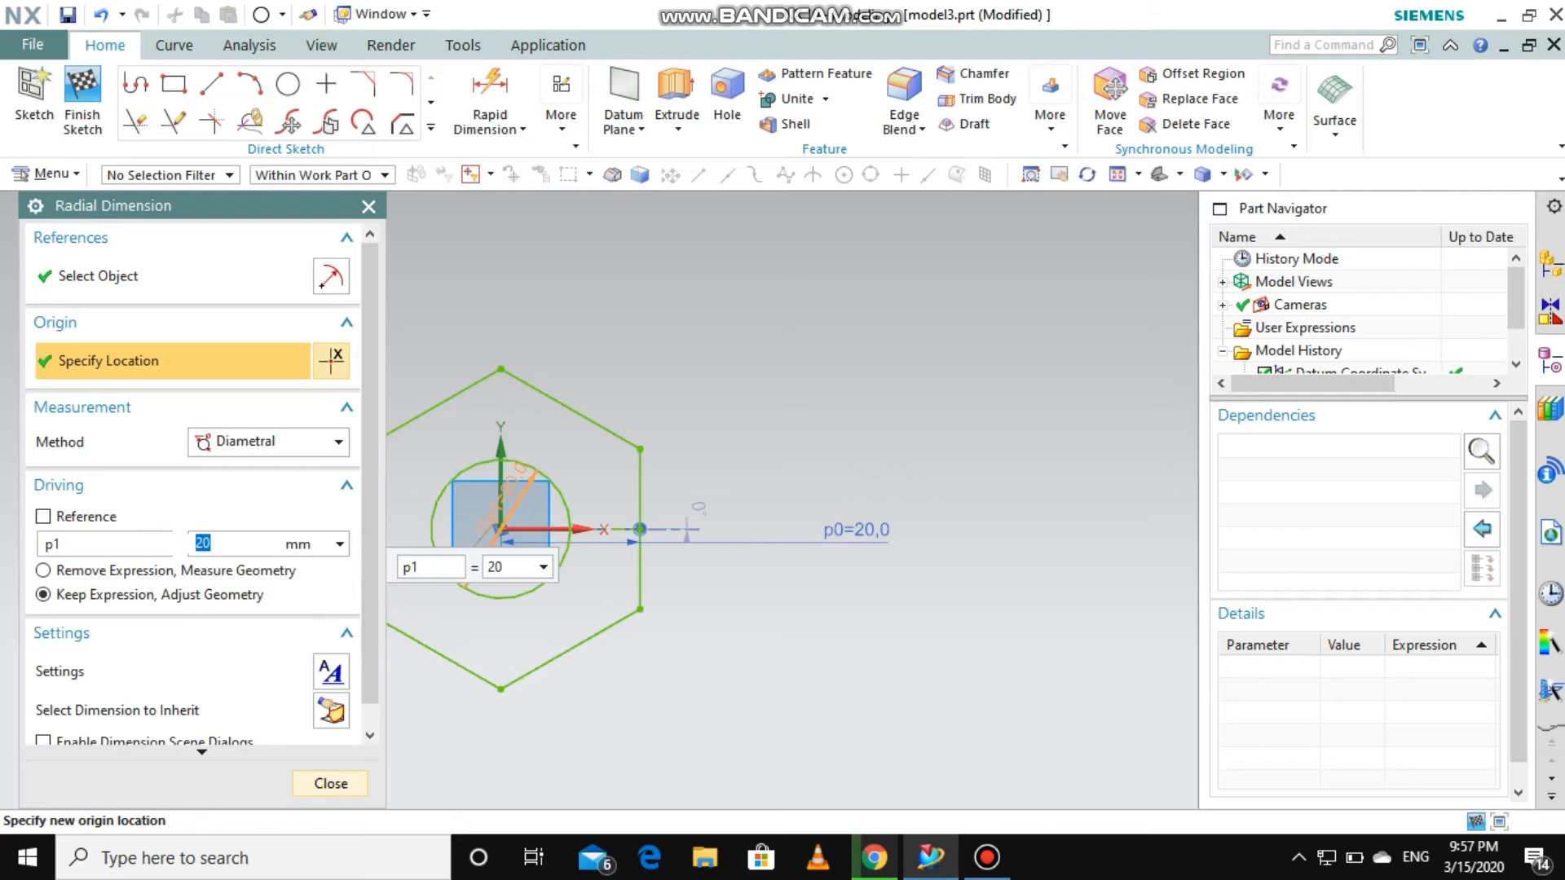
{"action": "left_click", "coordinate": [330, 783]}
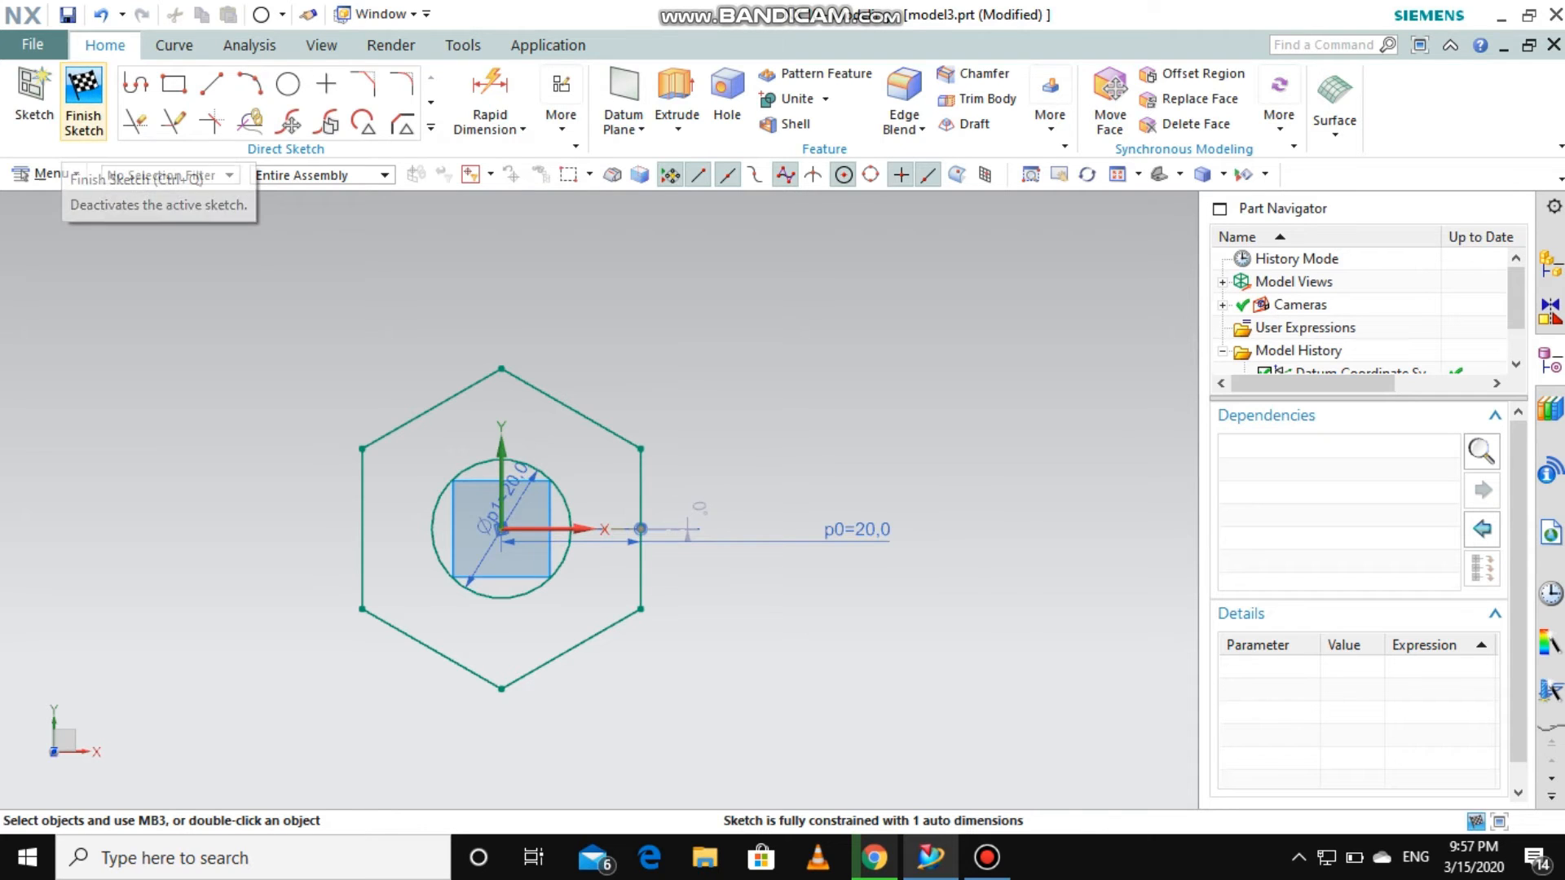
{"action": "left_click", "coordinate": [83, 92]}
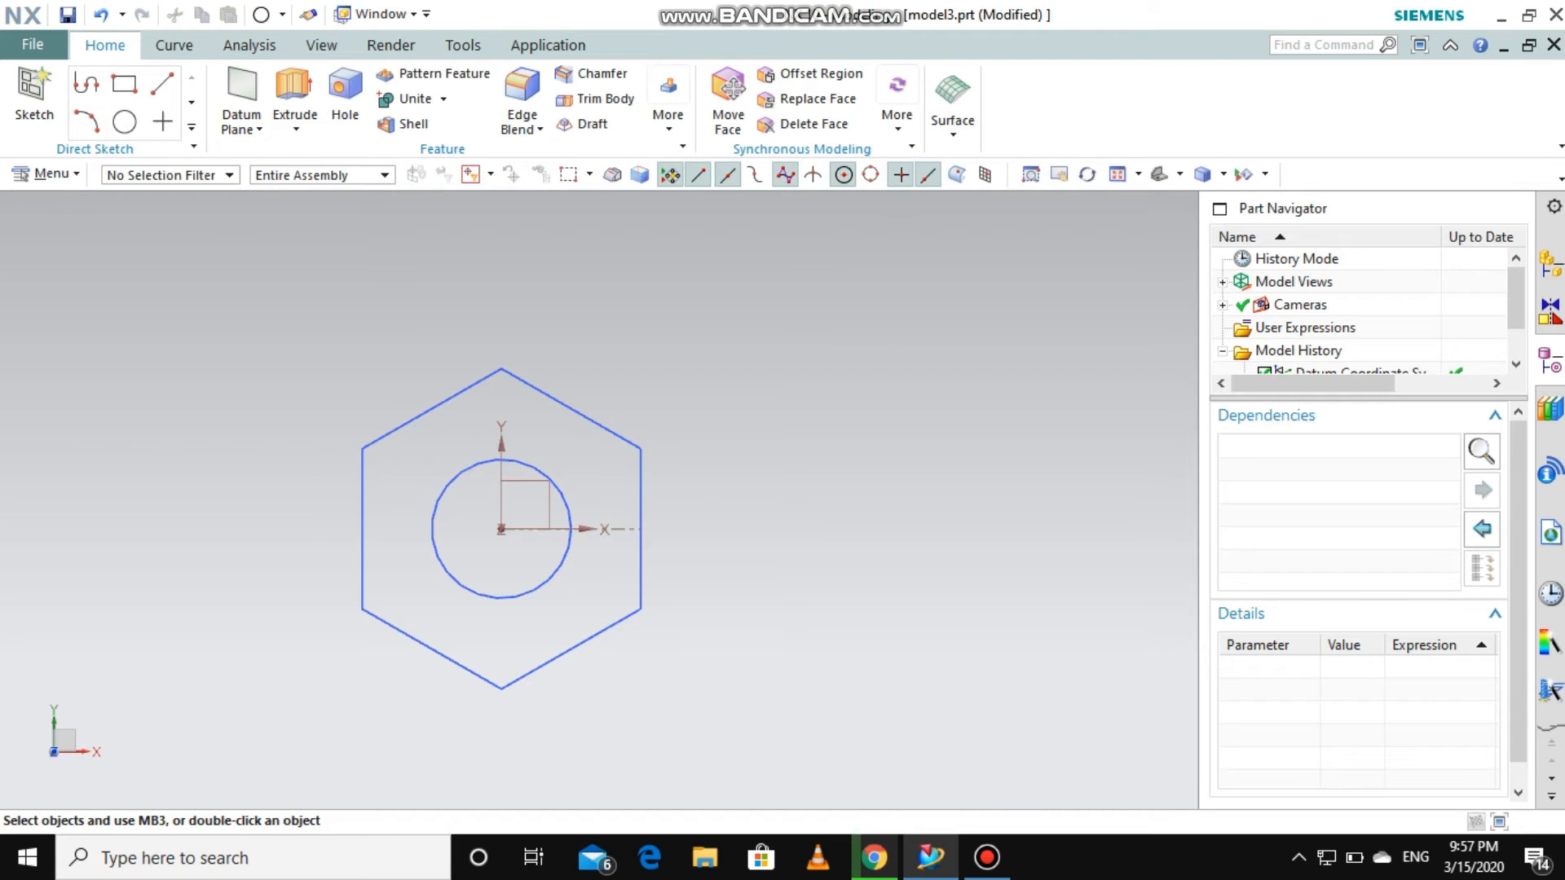
{"action": "left_click", "coordinate": [296, 129]}
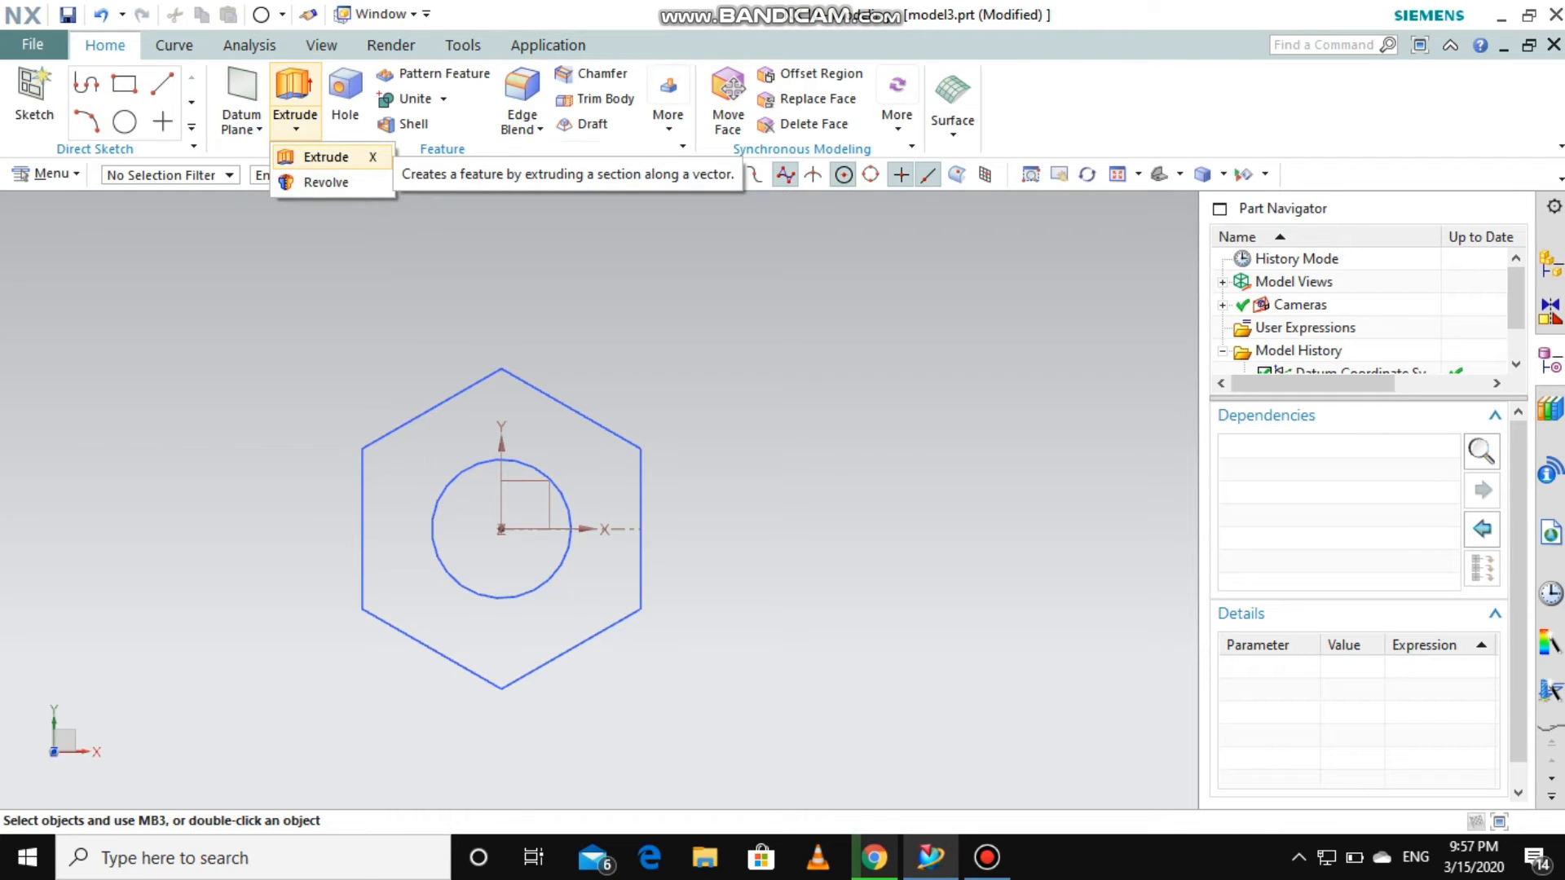
{"action": "left_click", "coordinate": [326, 157]}
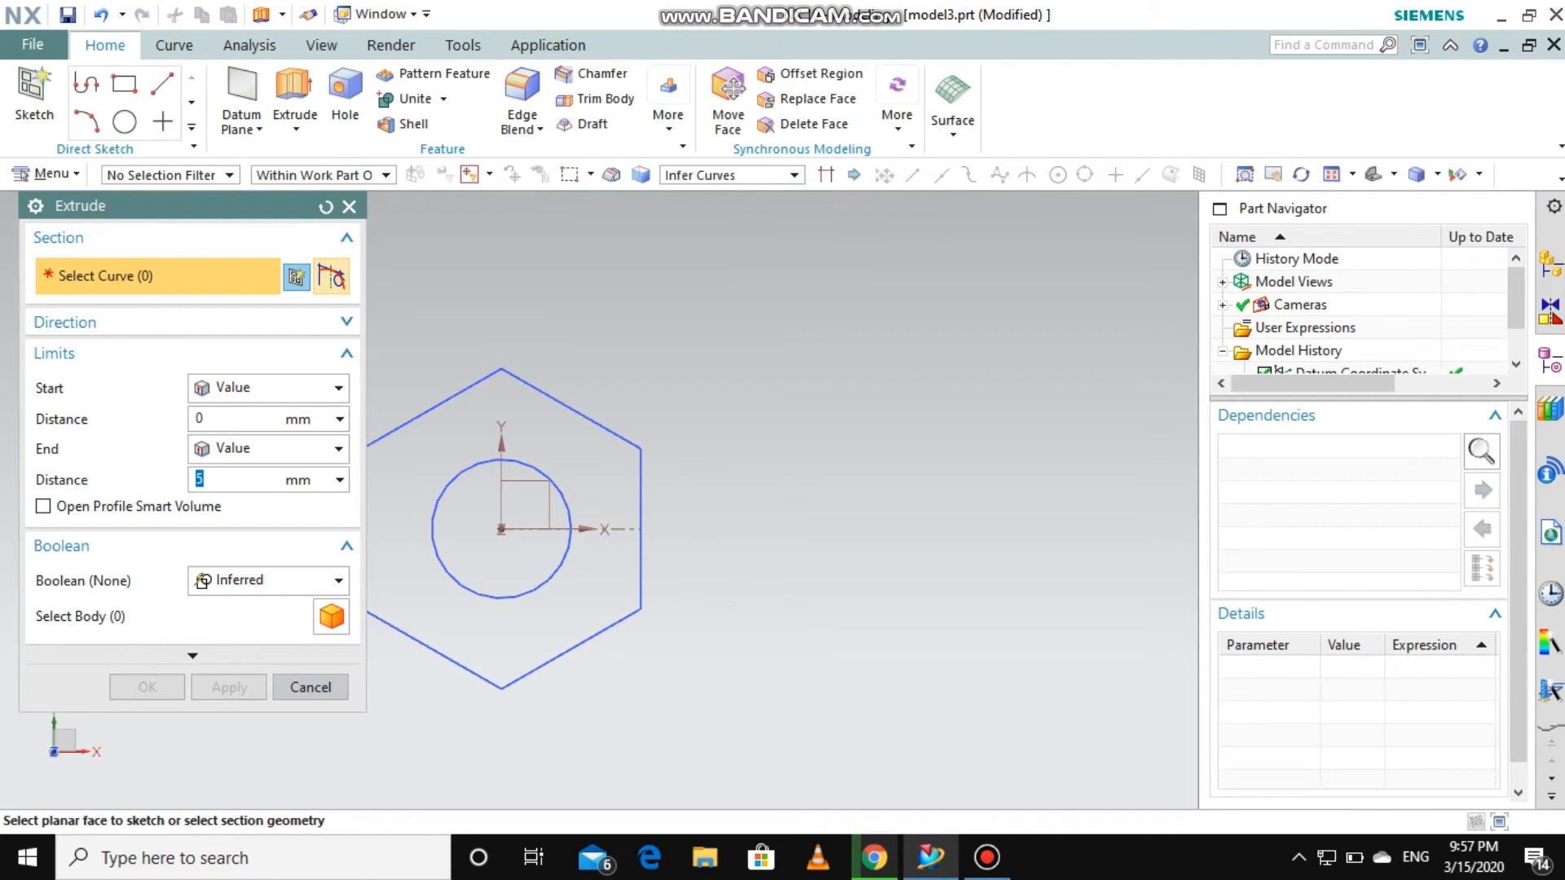
{"action": "left_click", "coordinate": [591, 420]}
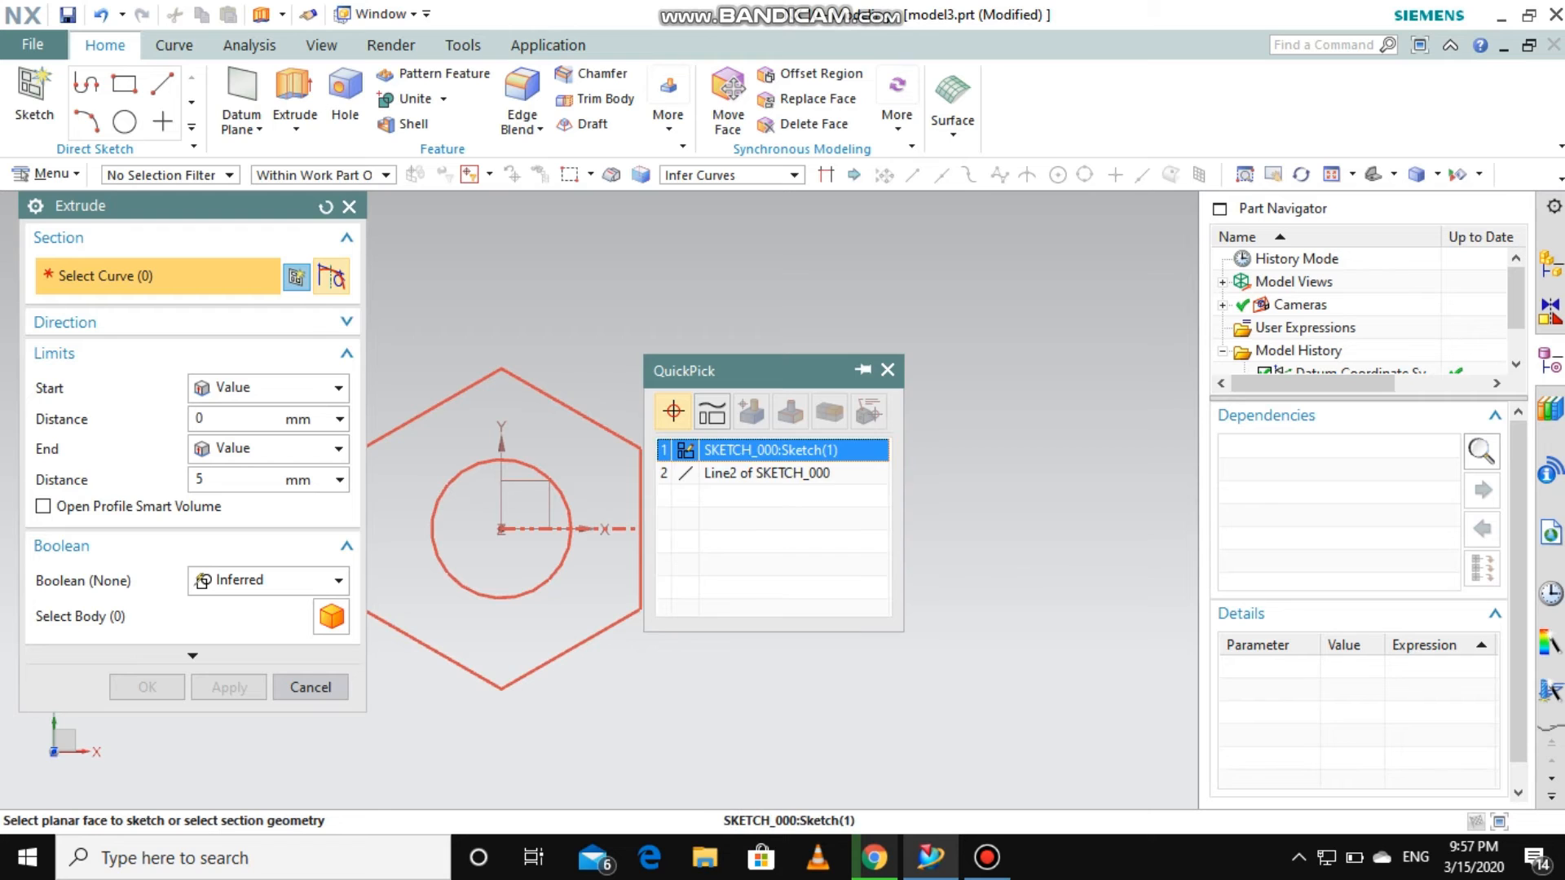
{"action": "left_click", "coordinate": [770, 450]}
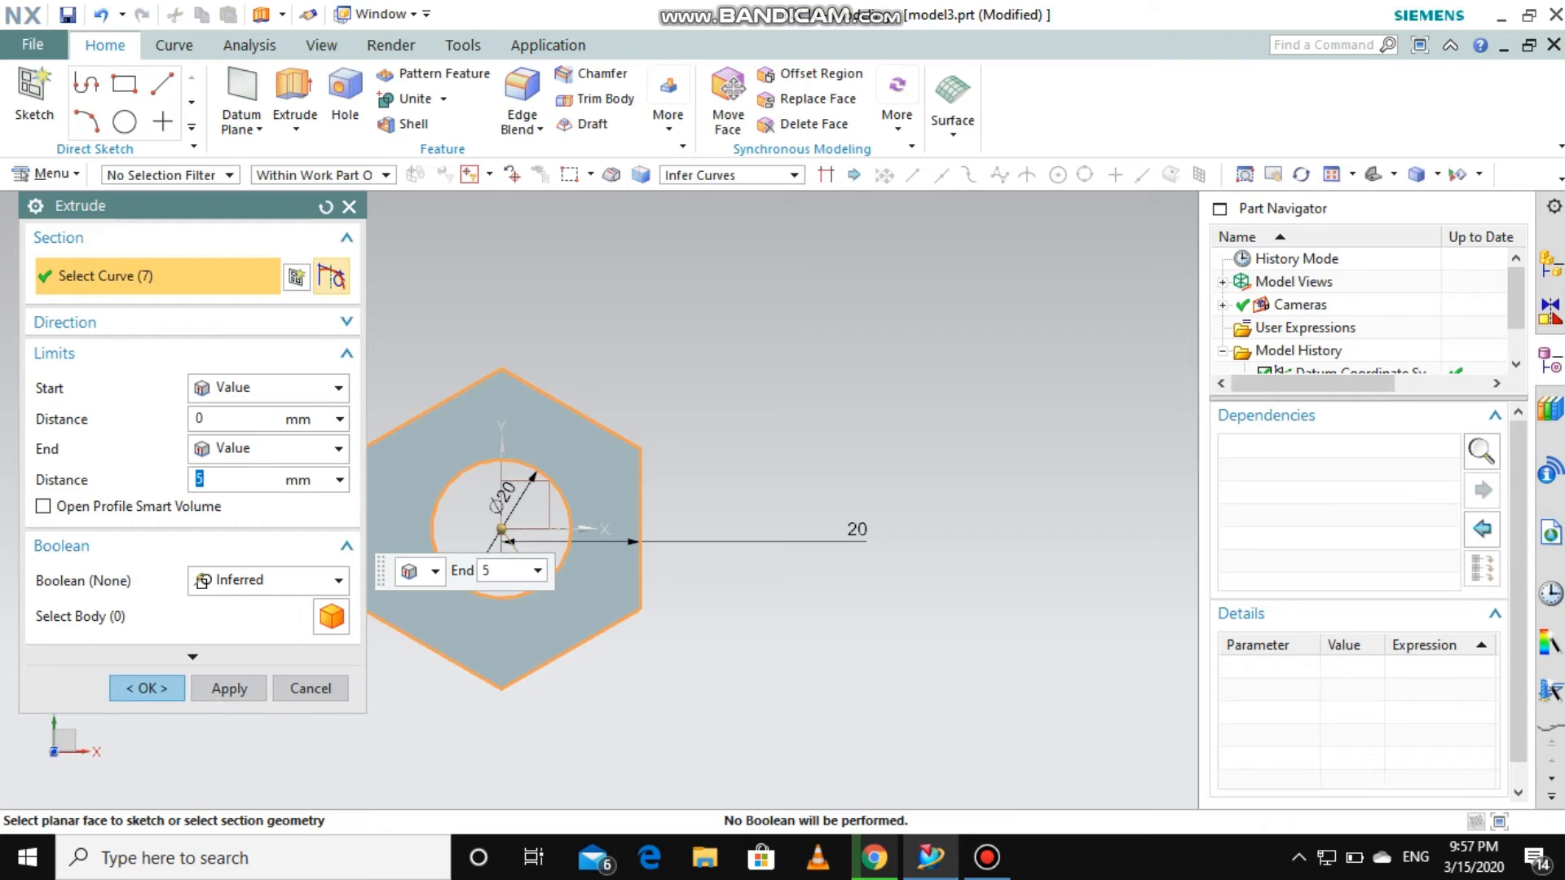
{"action": "key", "text": "Escape"}
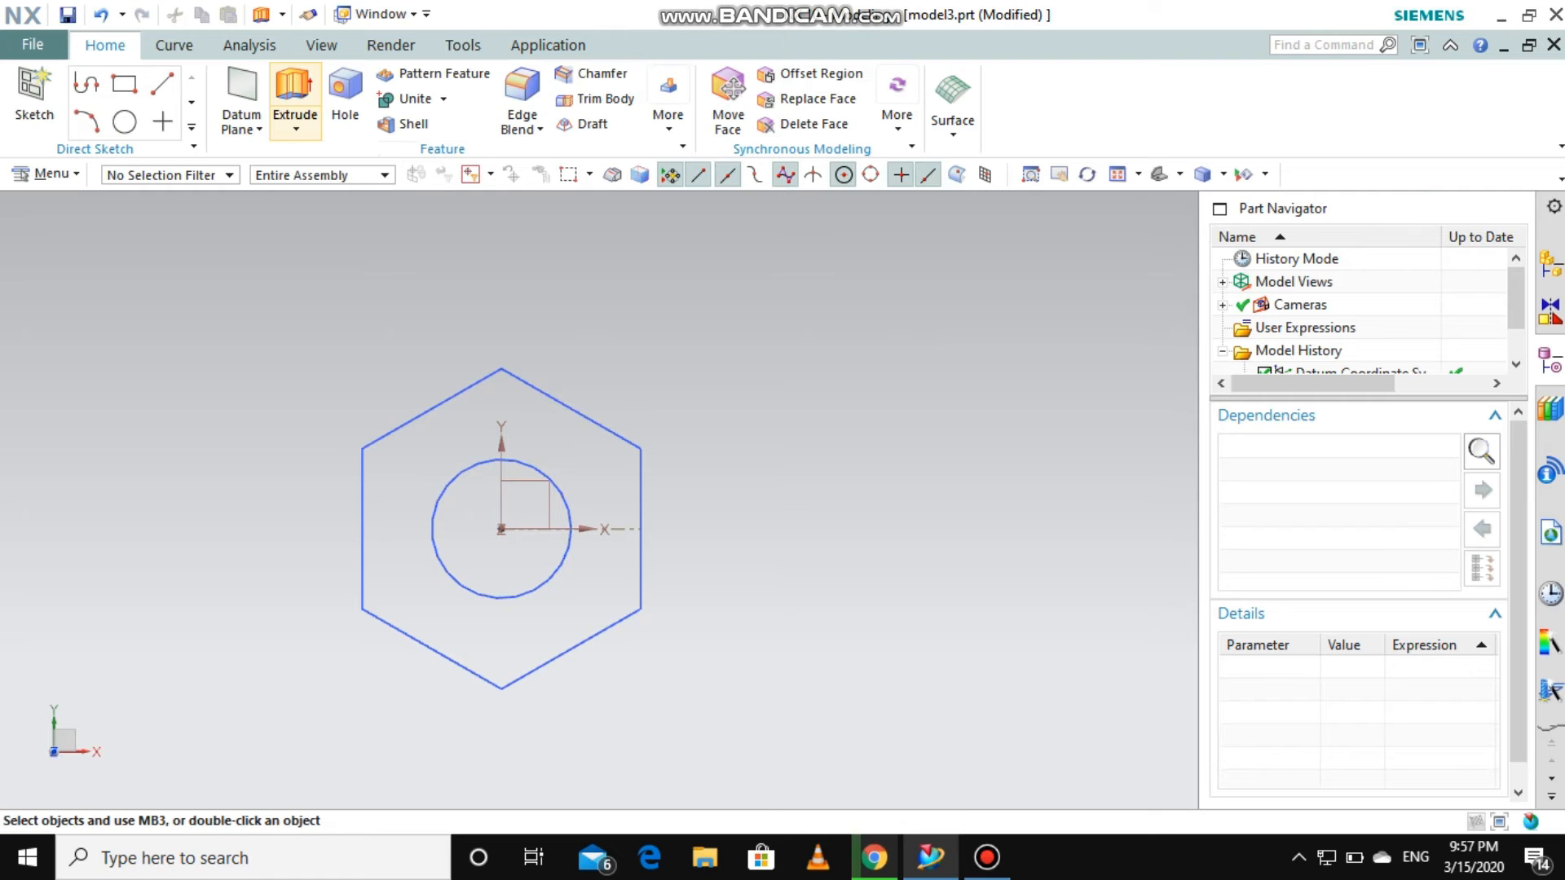
Step: Extrude the hexagon and circle sketch with a symmetric distance of 10 mm to form the nut body
{"action": "left_click", "coordinate": [294, 98]}
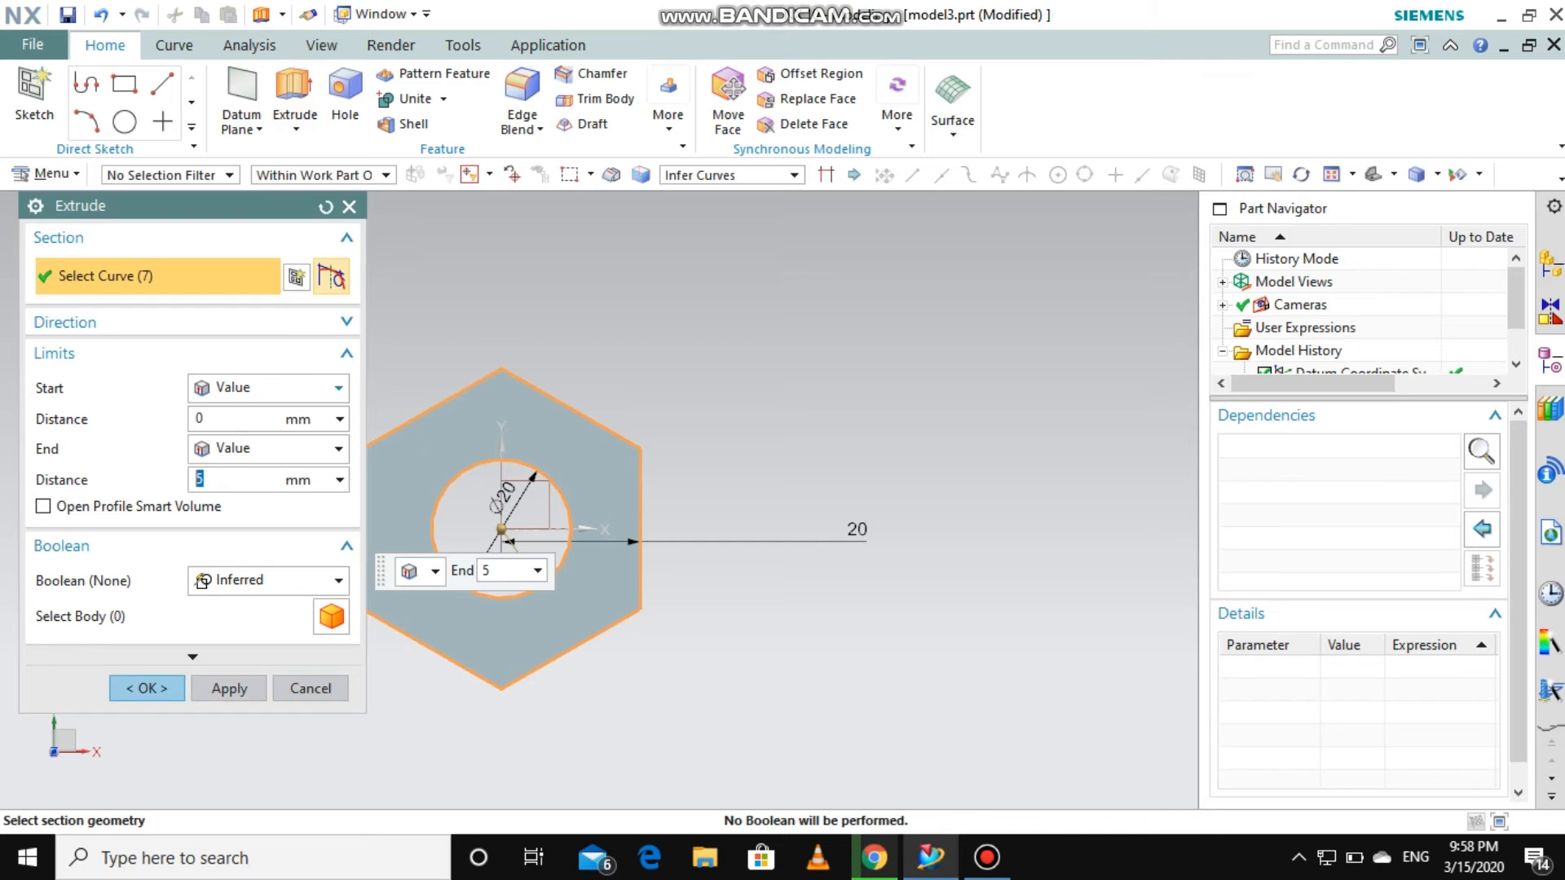
{"action": "left_click", "coordinate": [268, 388]}
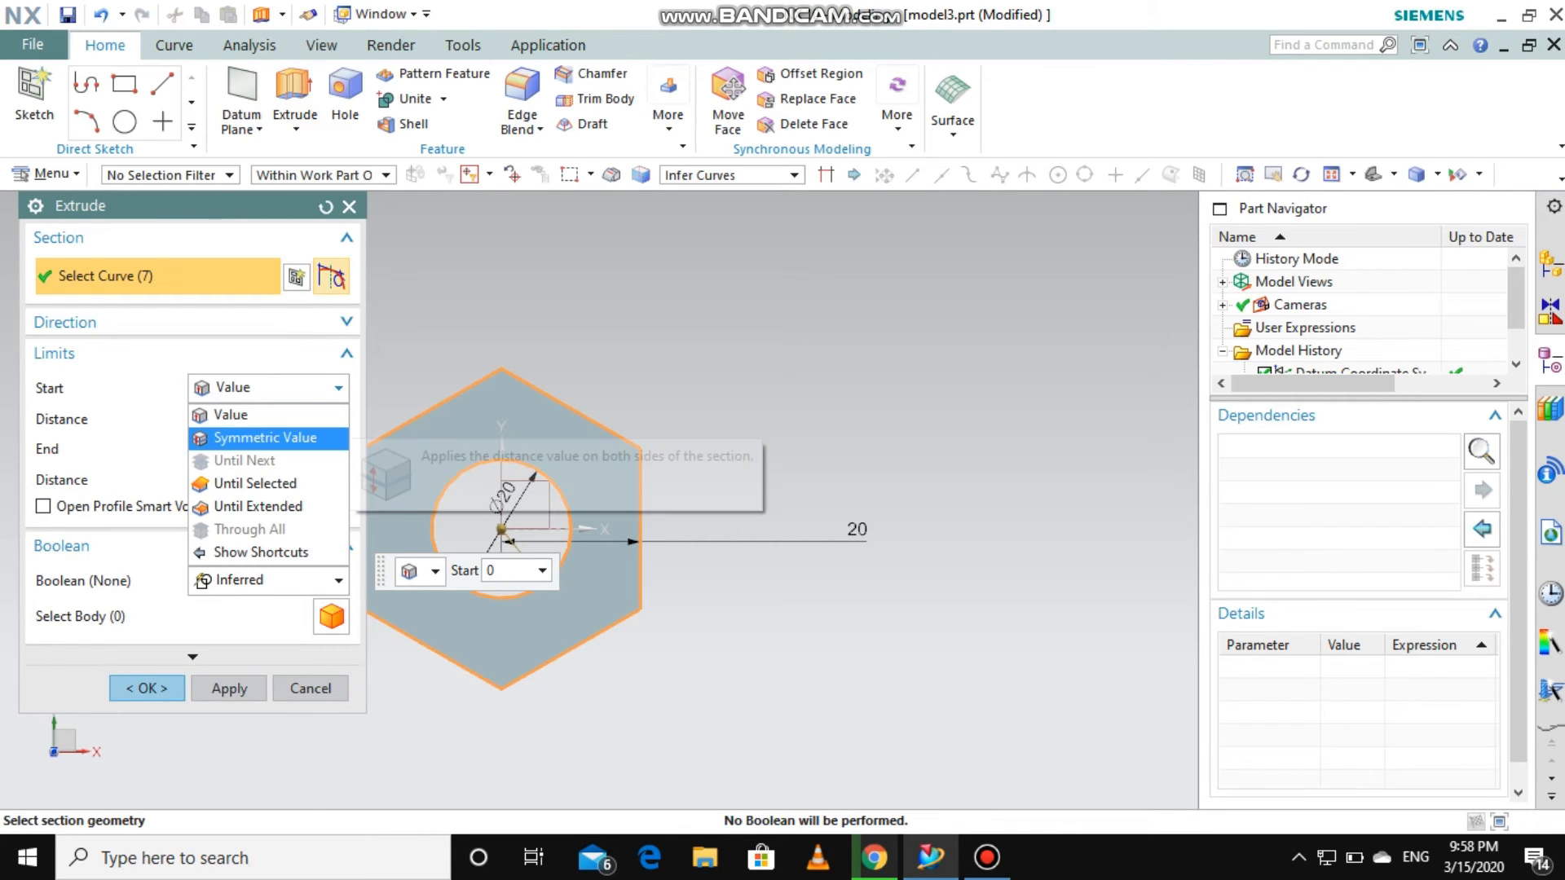
{"action": "left_click", "coordinate": [265, 437]}
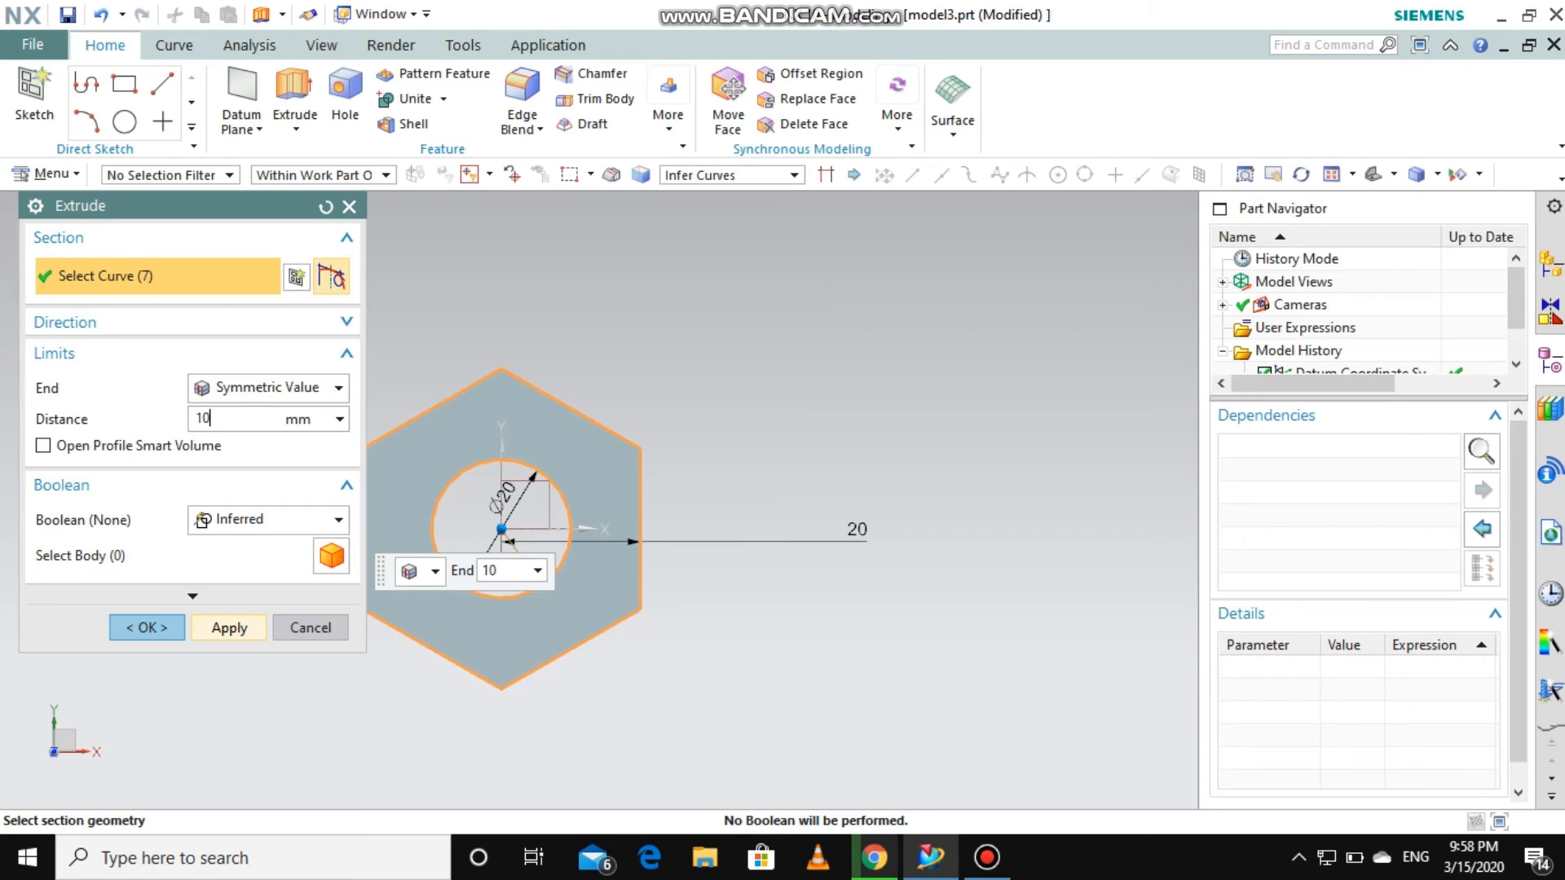
{"action": "left_click", "coordinate": [229, 628]}
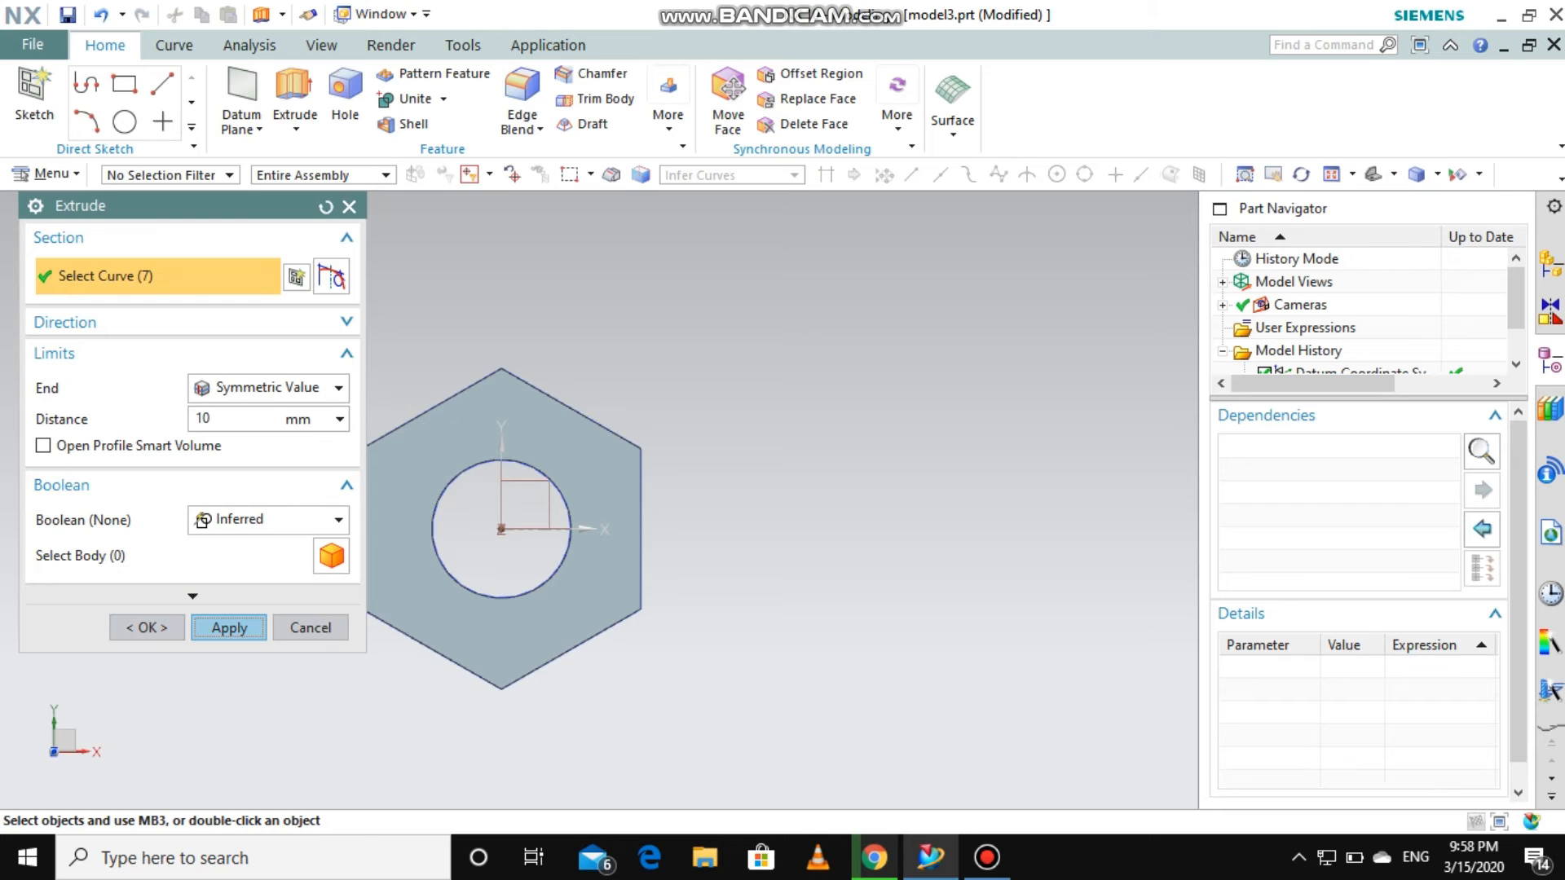
{"action": "middle_click_drag", "start_coordinate": [734, 620], "coordinate": [721, 489]}
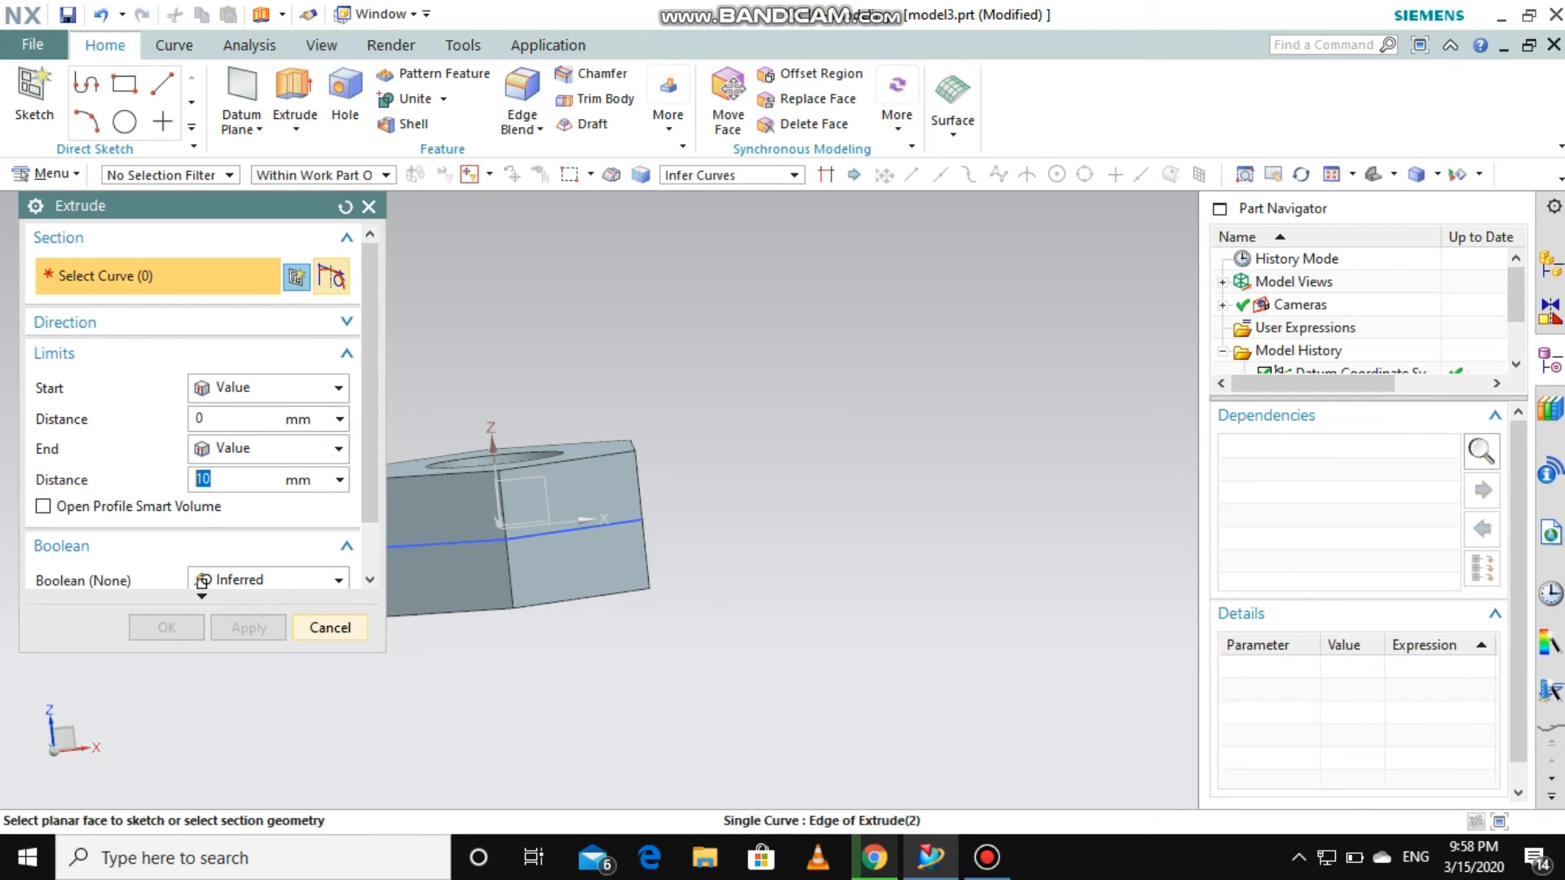
{"action": "left_click", "coordinate": [329, 628]}
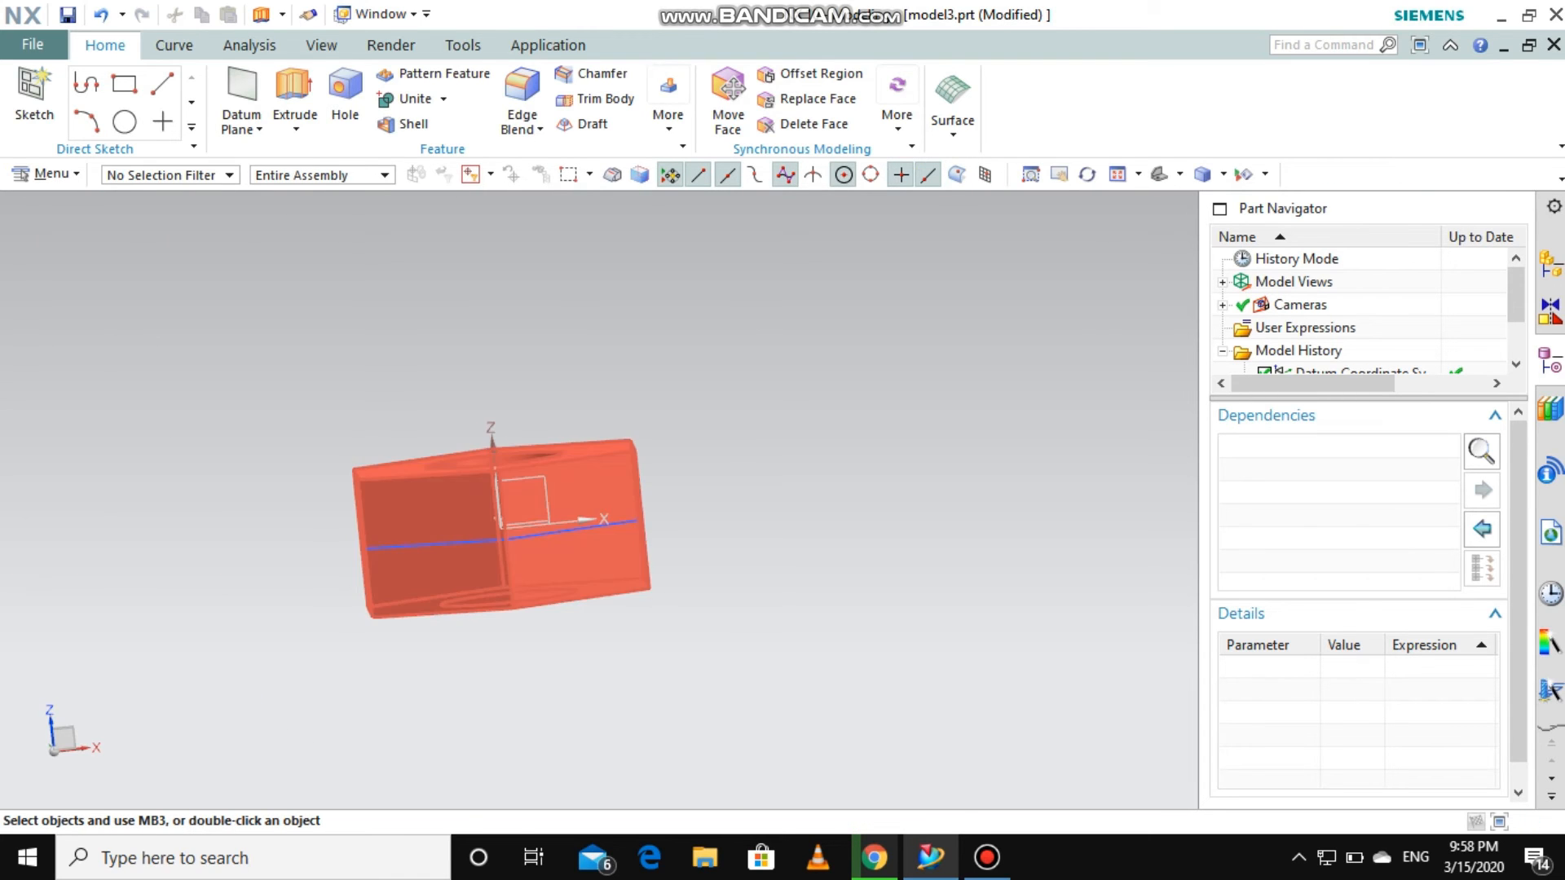
Step: Start a detailed right-hand thread on the cylindrical face of the nut's central hole
{"action": "middle_click_drag", "start_coordinate": [481, 556], "coordinate": [525, 494]}
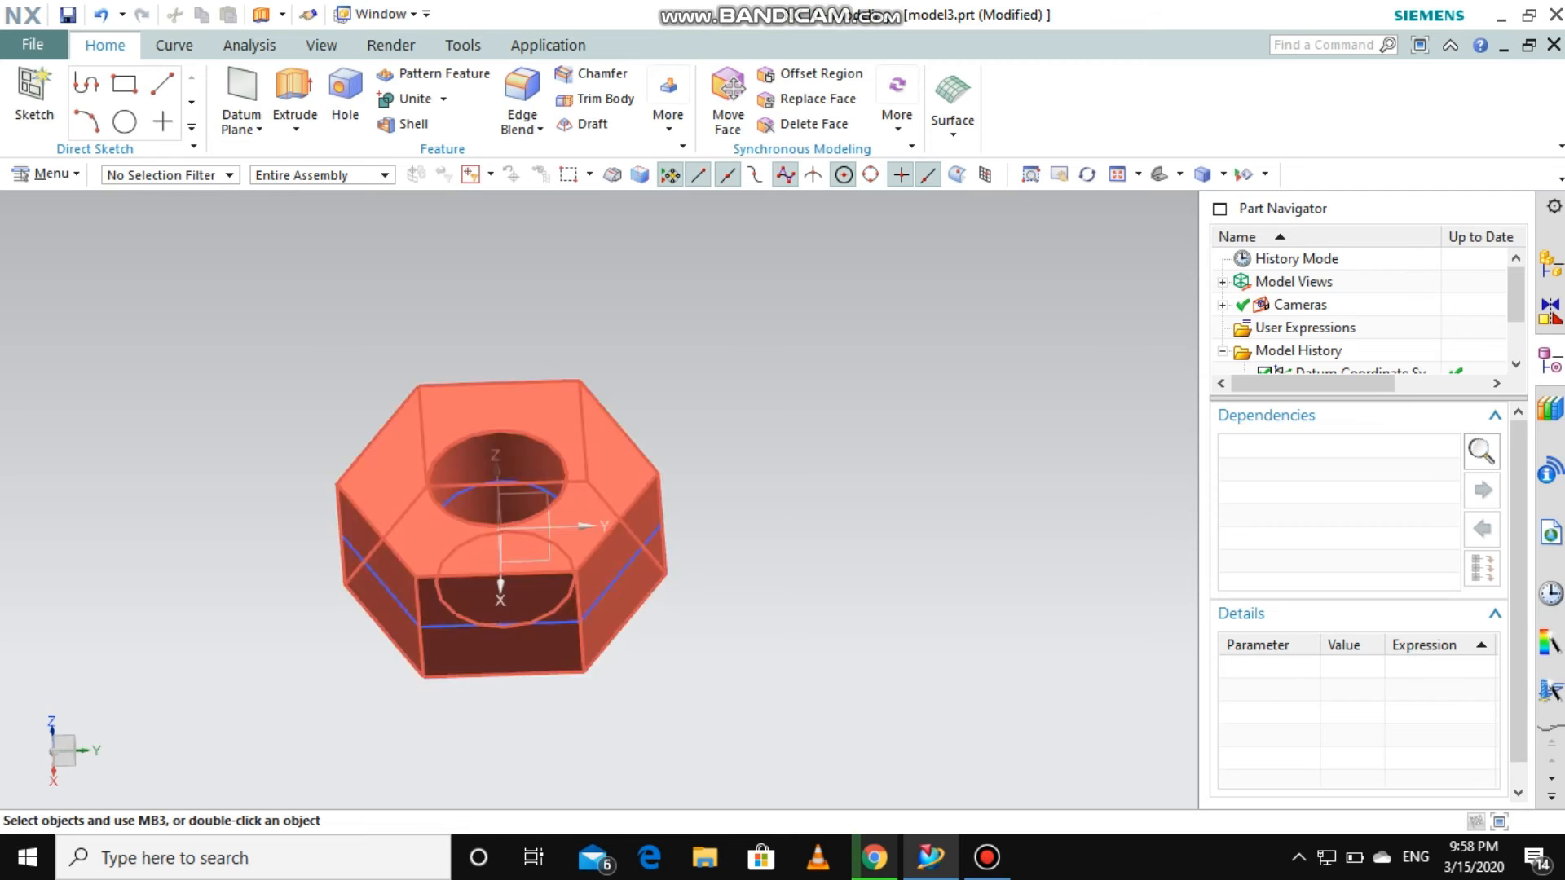
{"action": "mouse_move", "coordinate": [639, 514]}
{"action": "middle_mouse_down"}
{"action": "mouse_move", "coordinate": [634, 574]}
{"action": "mouse_move", "coordinate": [647, 489]}
{"action": "middle_mouse_up"}
{"action": "mouse_move", "coordinate": [500, 562]}
{"action": "middle_mouse_down"}
{"action": "mouse_move", "coordinate": [514, 586]}
{"action": "mouse_move", "coordinate": [524, 517]}
{"action": "mouse_move", "coordinate": [505, 571]}
{"action": "mouse_move", "coordinate": [516, 664]}
{"action": "mouse_move", "coordinate": [528, 576]}
{"action": "middle_mouse_up"}
{"action": "middle_click_drag", "start_coordinate": [650, 512], "coordinate": [653, 502]}
{"action": "scroll", "coordinate": [654, 501], "scroll_direction": "down", "scroll_amount": 1}
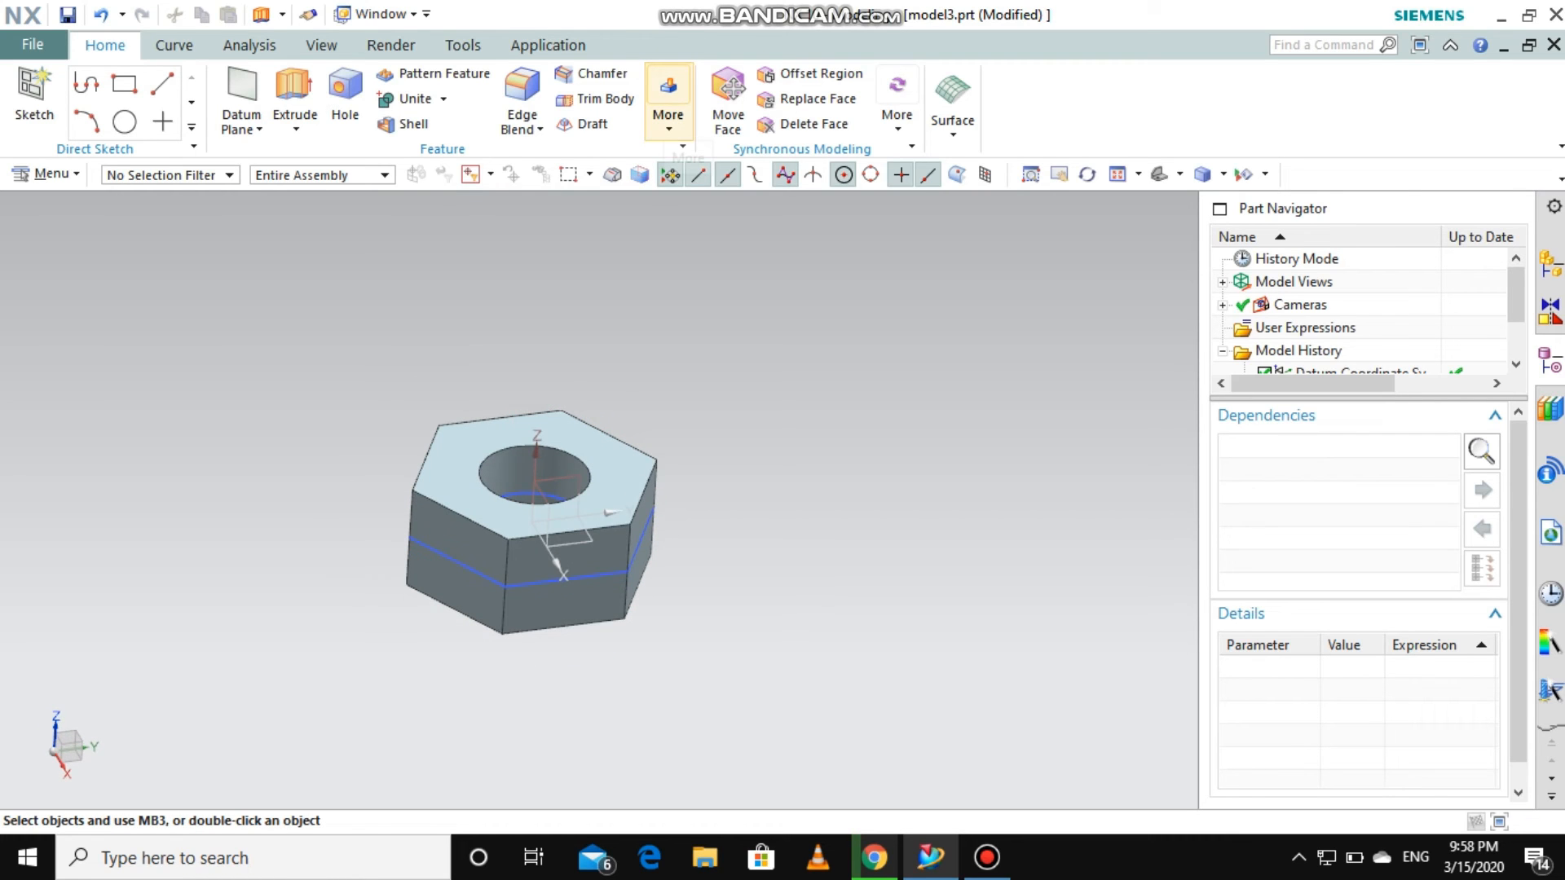
{"action": "left_click", "coordinate": [668, 102]}
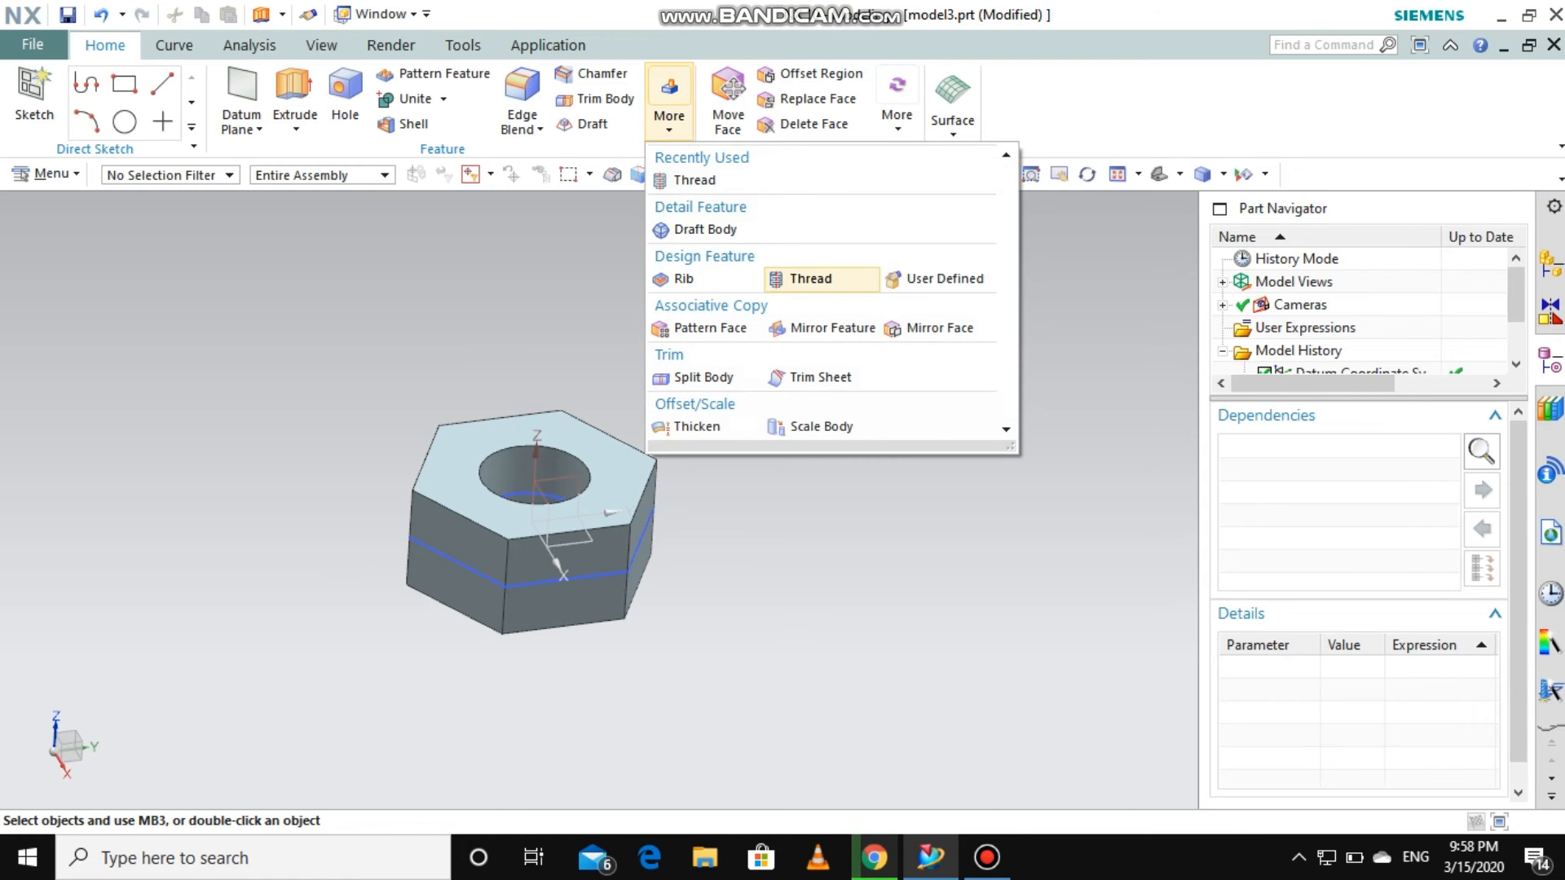
{"action": "left_click", "coordinate": [807, 278]}
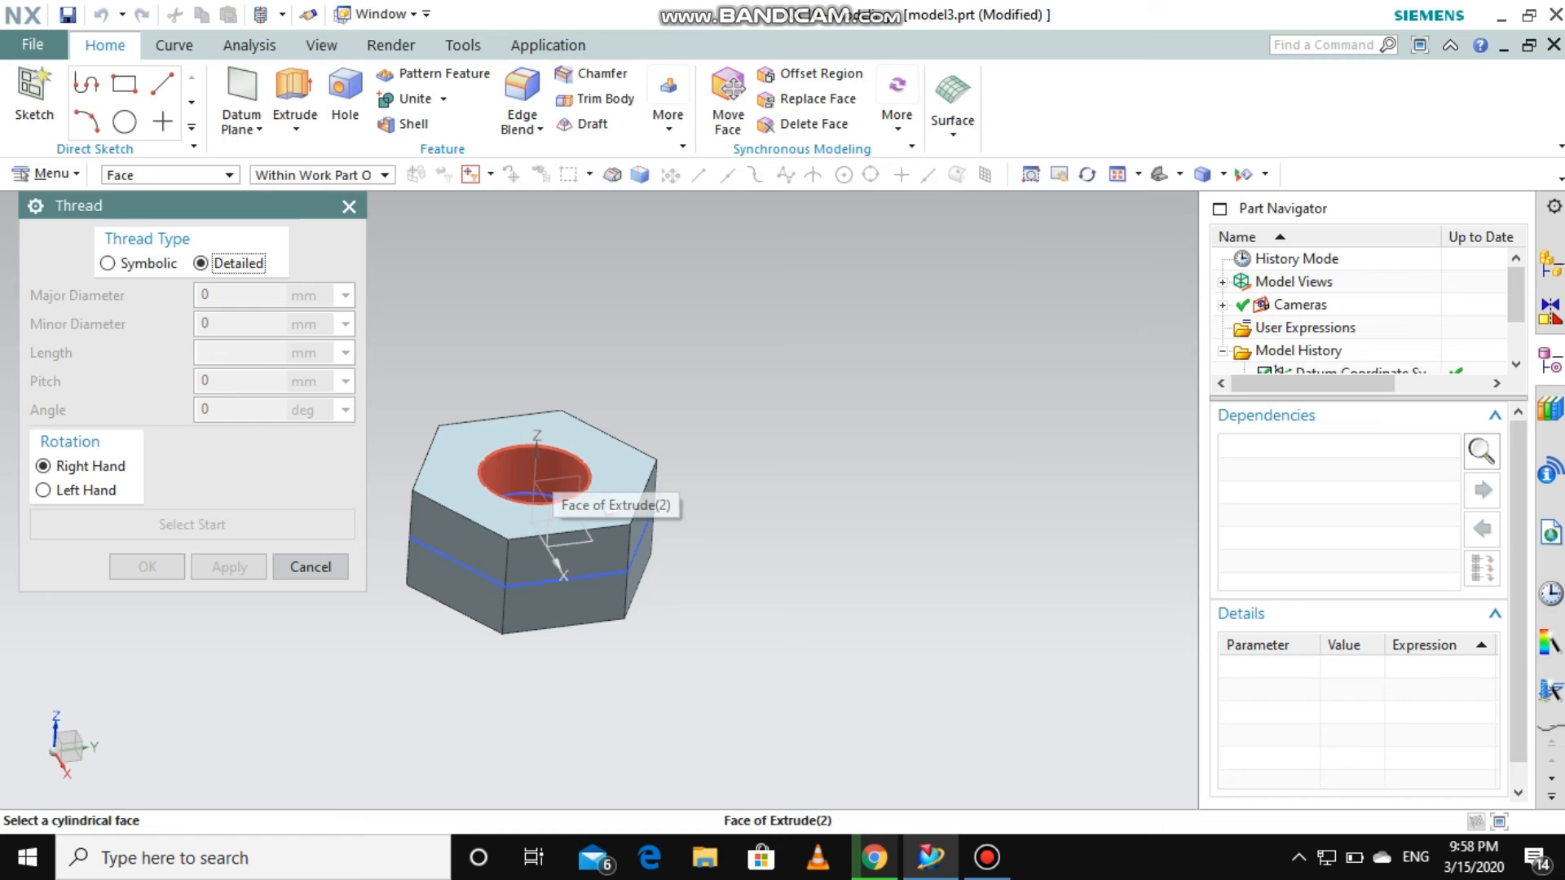
{"action": "scroll", "coordinate": [566, 476], "scroll_direction": "up", "scroll_amount": 2}
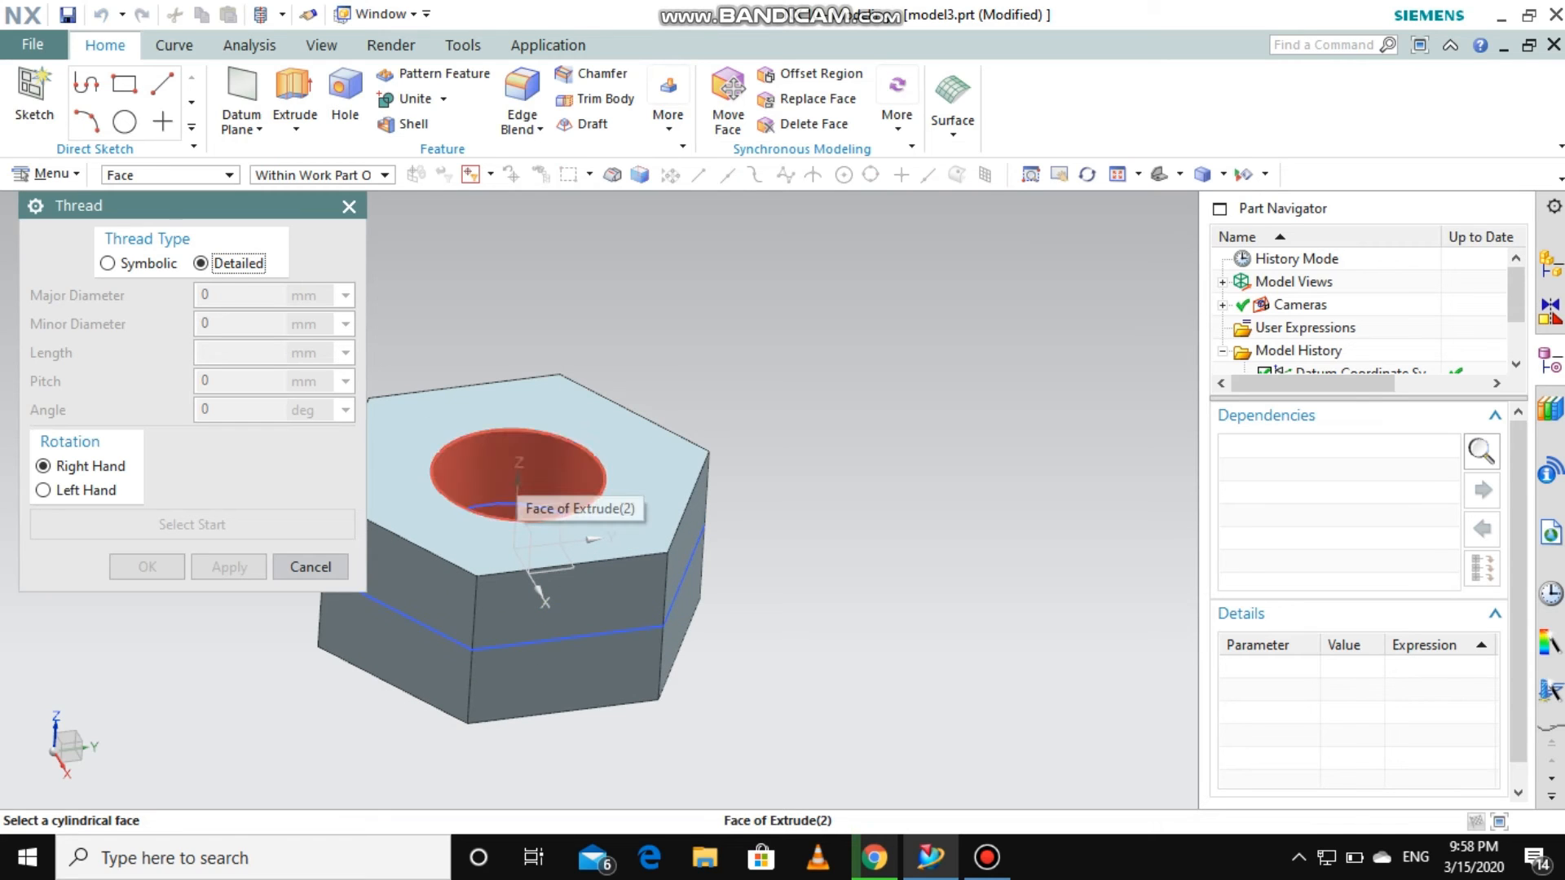
{"action": "left_click", "coordinate": [515, 493]}
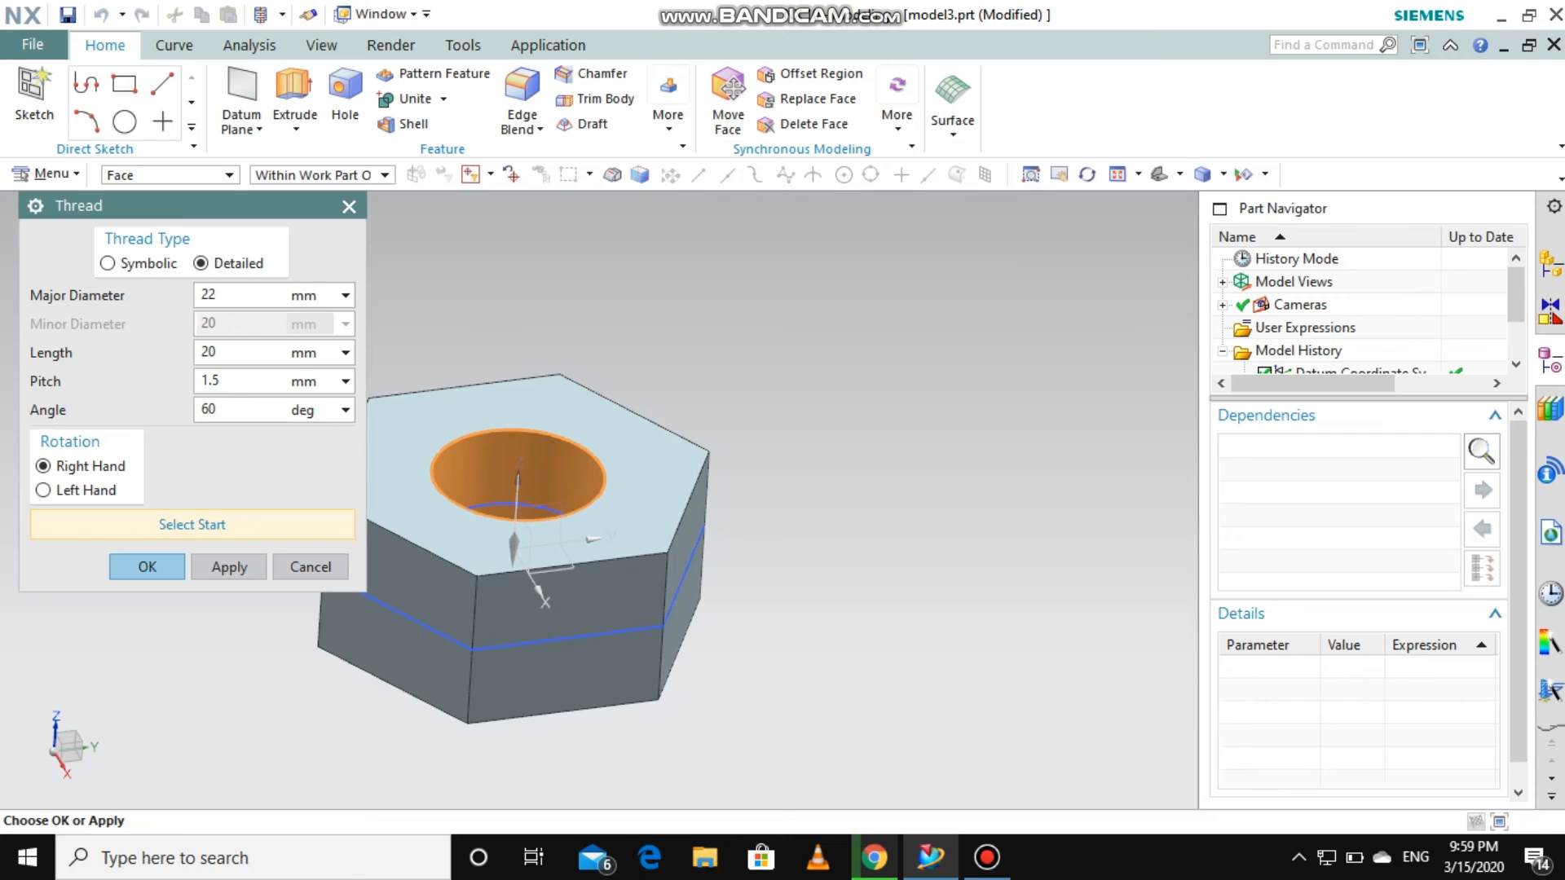
{"action": "left_click", "coordinate": [192, 524]}
{"action": "middle_click_drag", "start_coordinate": [733, 603], "coordinate": [725, 351]}
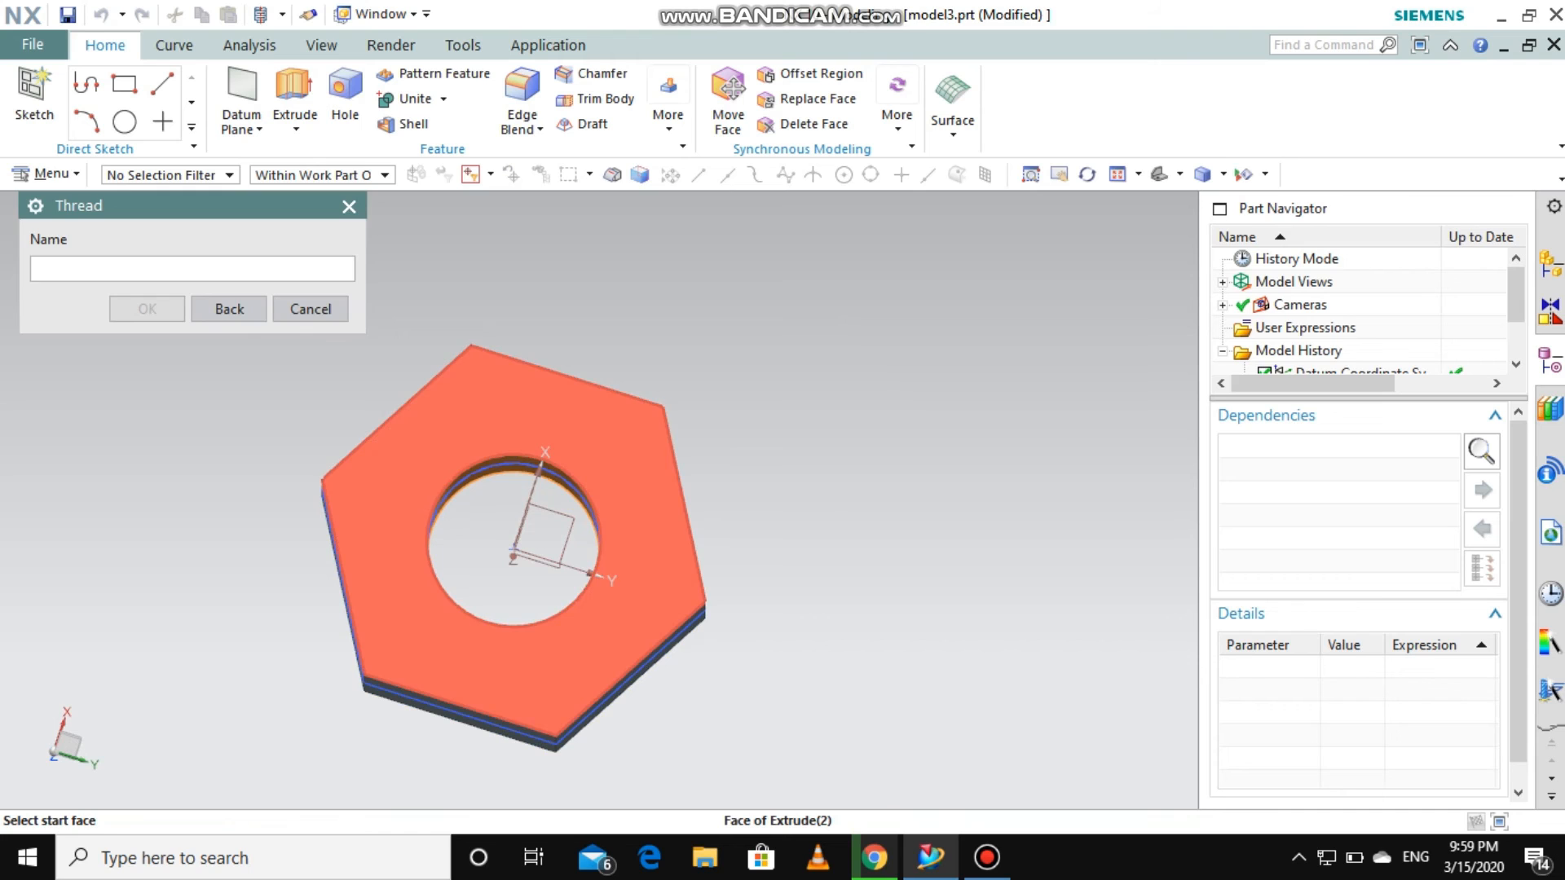
{"action": "left_click", "coordinate": [636, 489]}
{"action": "middle_click_drag", "start_coordinate": [636, 489], "coordinate": [648, 563]}
{"action": "middle_click_drag", "start_coordinate": [623, 408], "coordinate": [563, 620]}
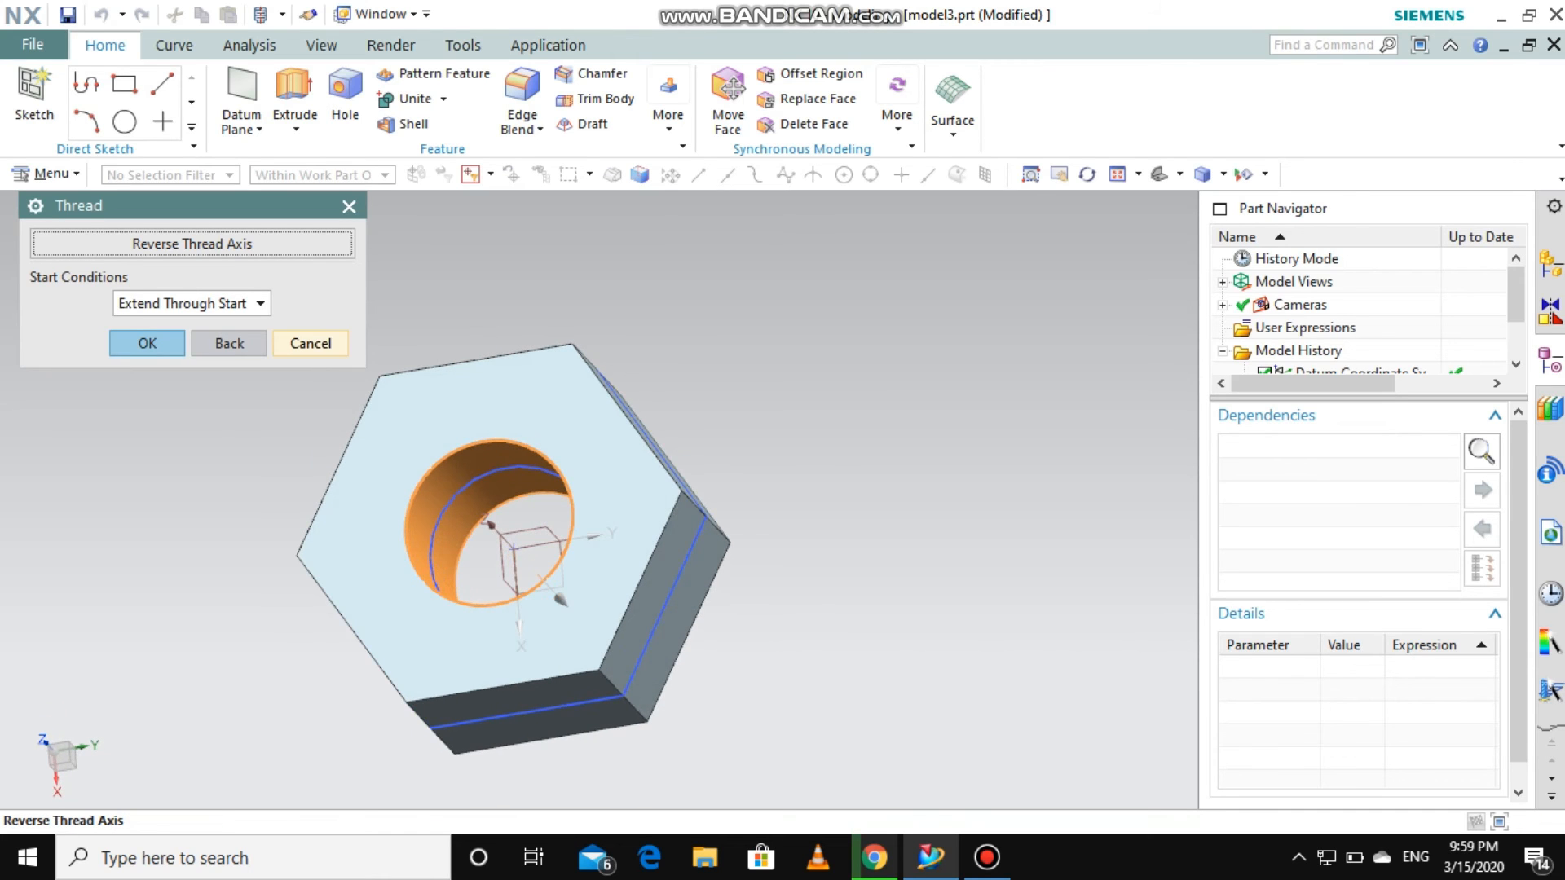
{"action": "left_click", "coordinate": [311, 343]}
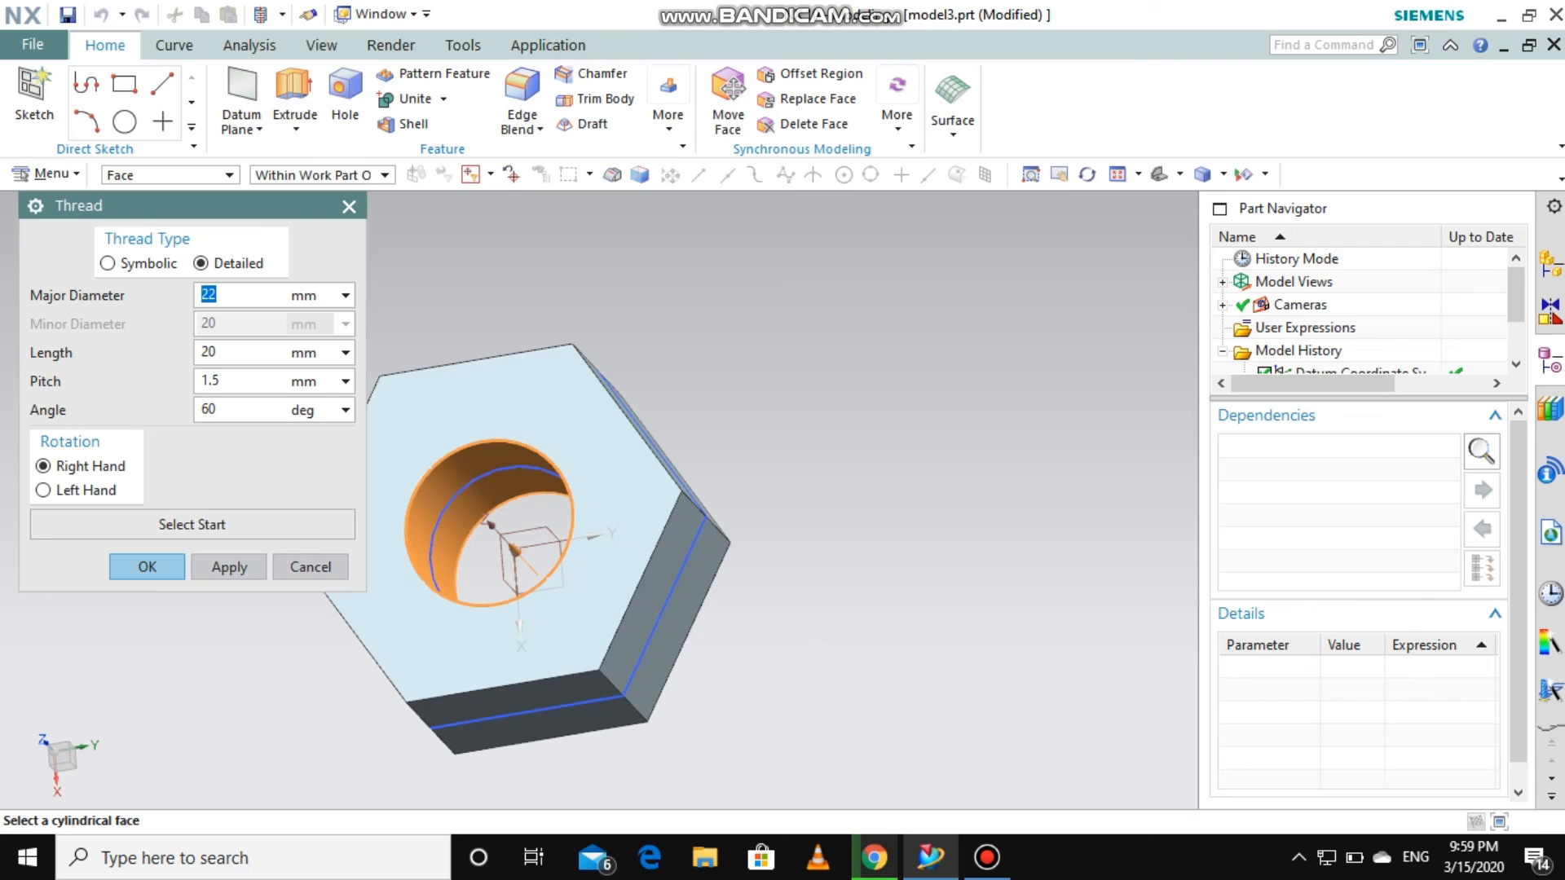
Step: Set the thread length to 25 mm, create the detailed thread in the hole and leave the command
{"action": "key", "text": "Tab"}
{"action": "type", "text": "2"}
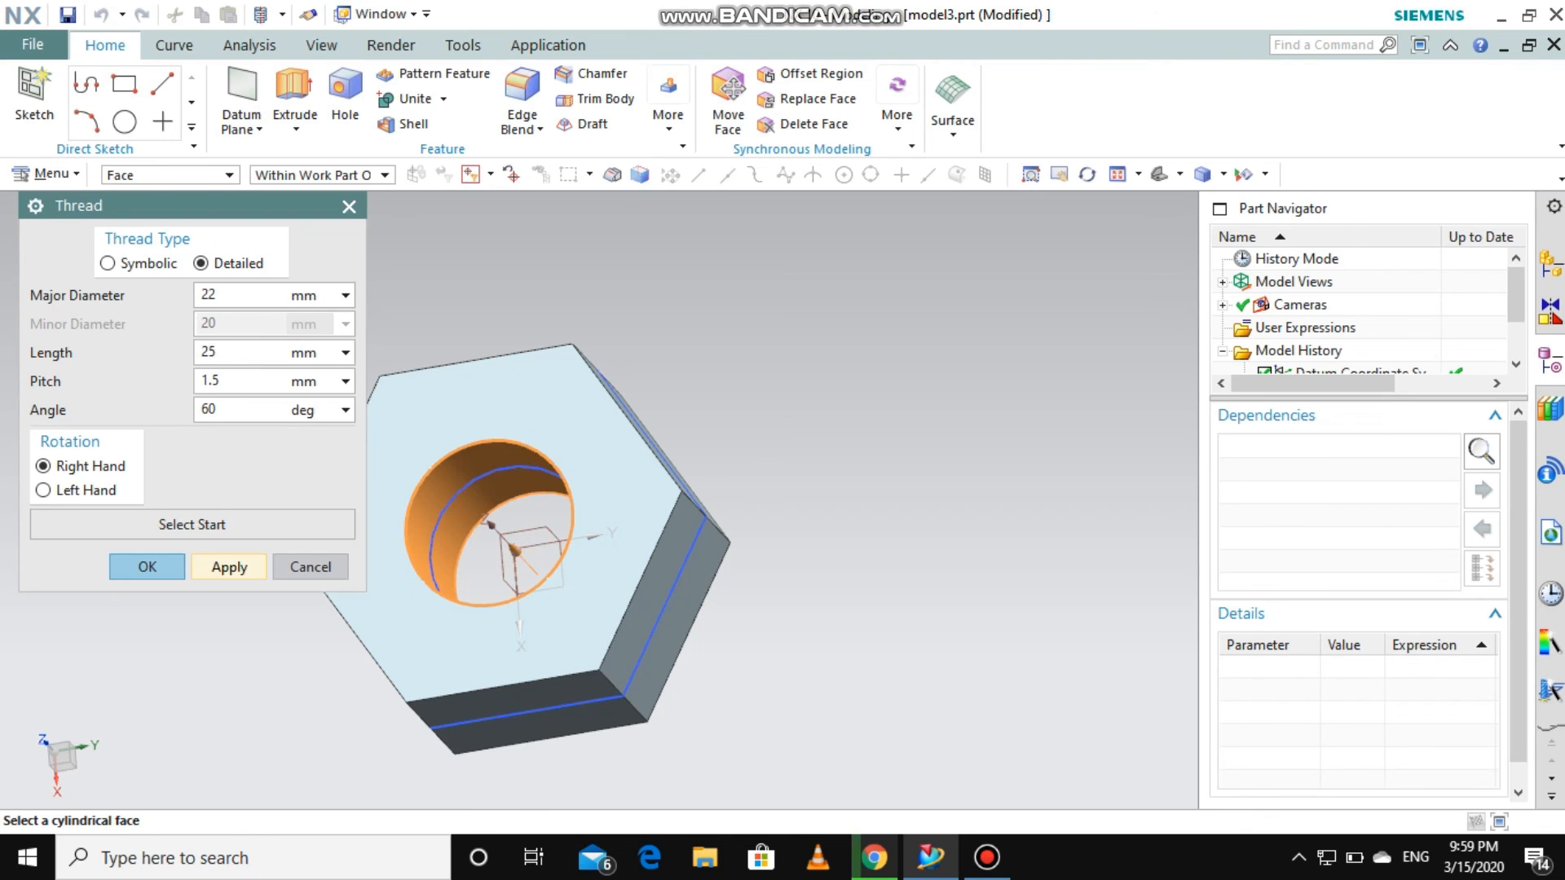
{"action": "left_click", "coordinate": [229, 567]}
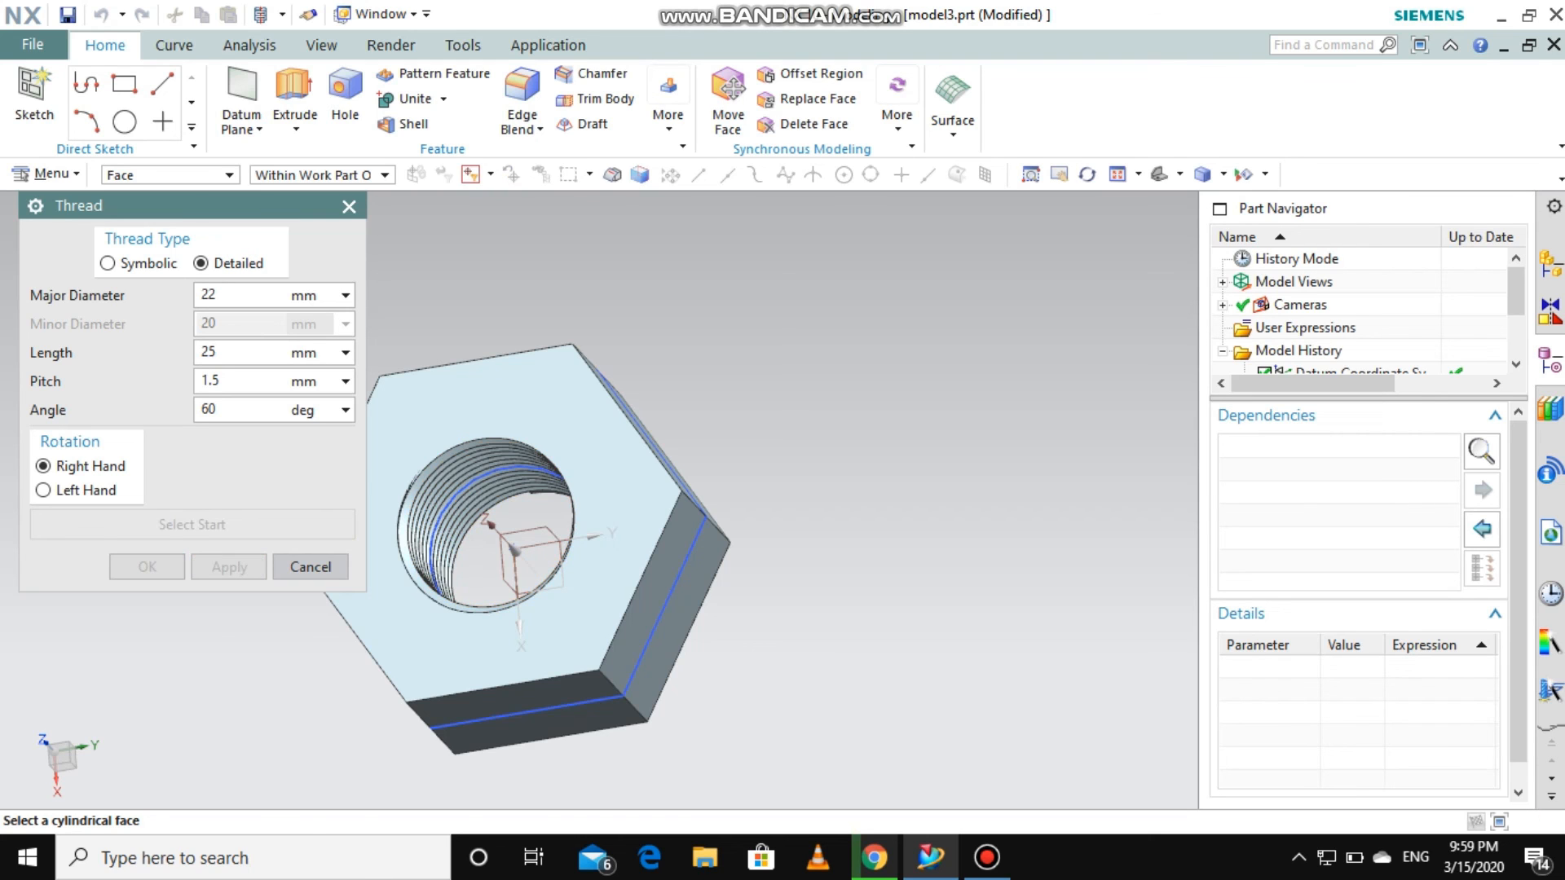
{"action": "left_click", "coordinate": [311, 567]}
Step: Examine the finished internal thread and the hexagonal nut body up close and from several angles
{"action": "middle_click_drag", "start_coordinate": [499, 583], "coordinate": [555, 544]}
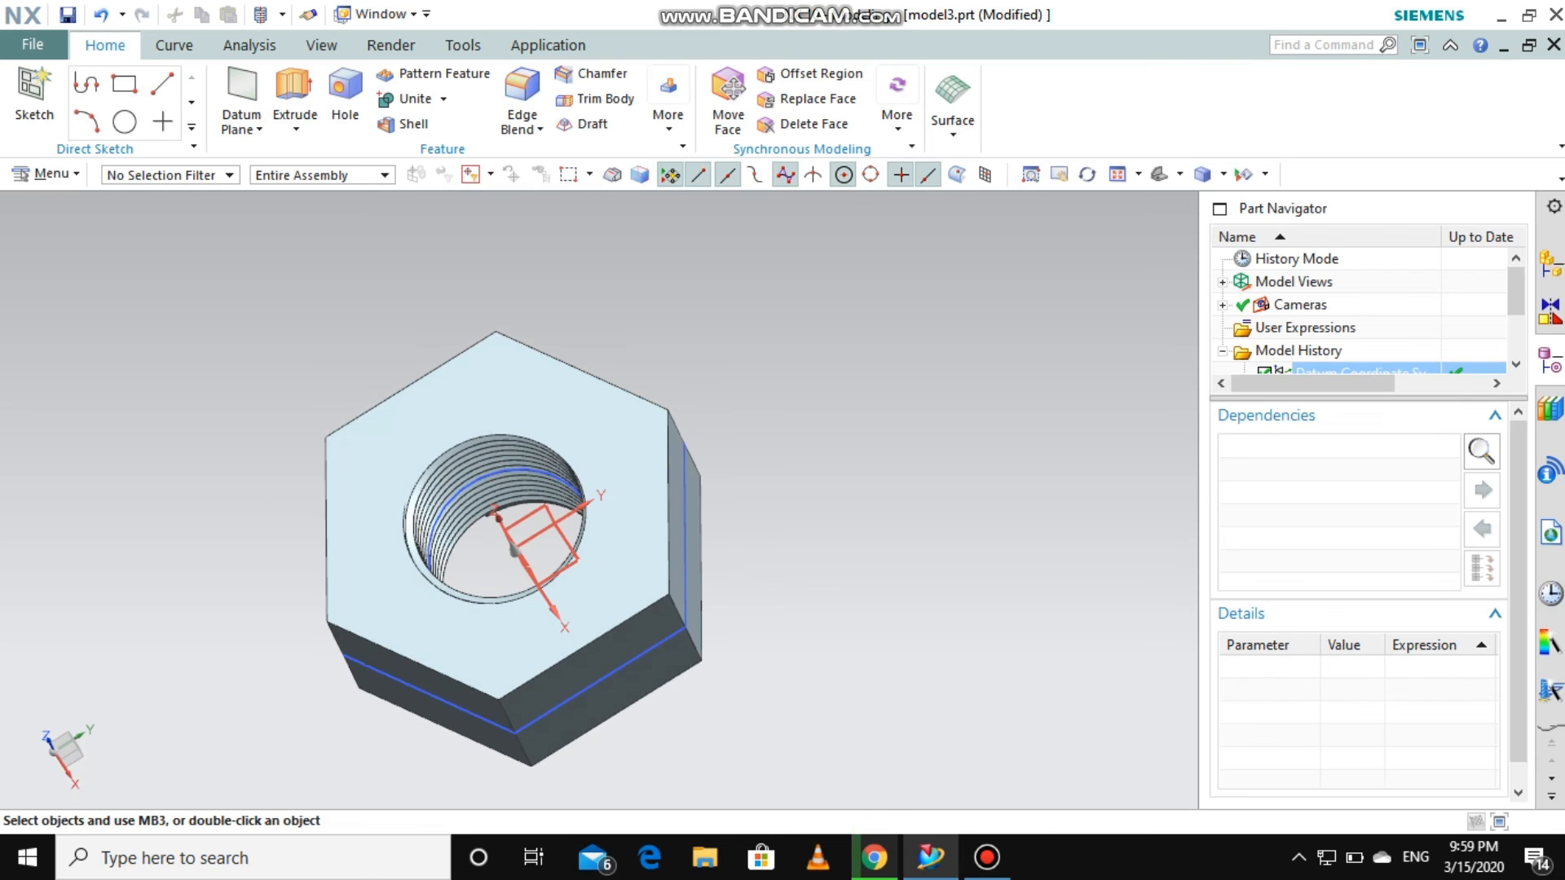
{"action": "scroll", "coordinate": [512, 551], "scroll_direction": "up", "scroll_amount": 5}
{"action": "middle_click_drag", "start_coordinate": [512, 498], "coordinate": [578, 481]}
{"action": "middle_click_drag", "start_coordinate": [498, 560], "coordinate": [548, 574]}
{"action": "scroll", "coordinate": [553, 427], "scroll_direction": "down", "scroll_amount": 2}
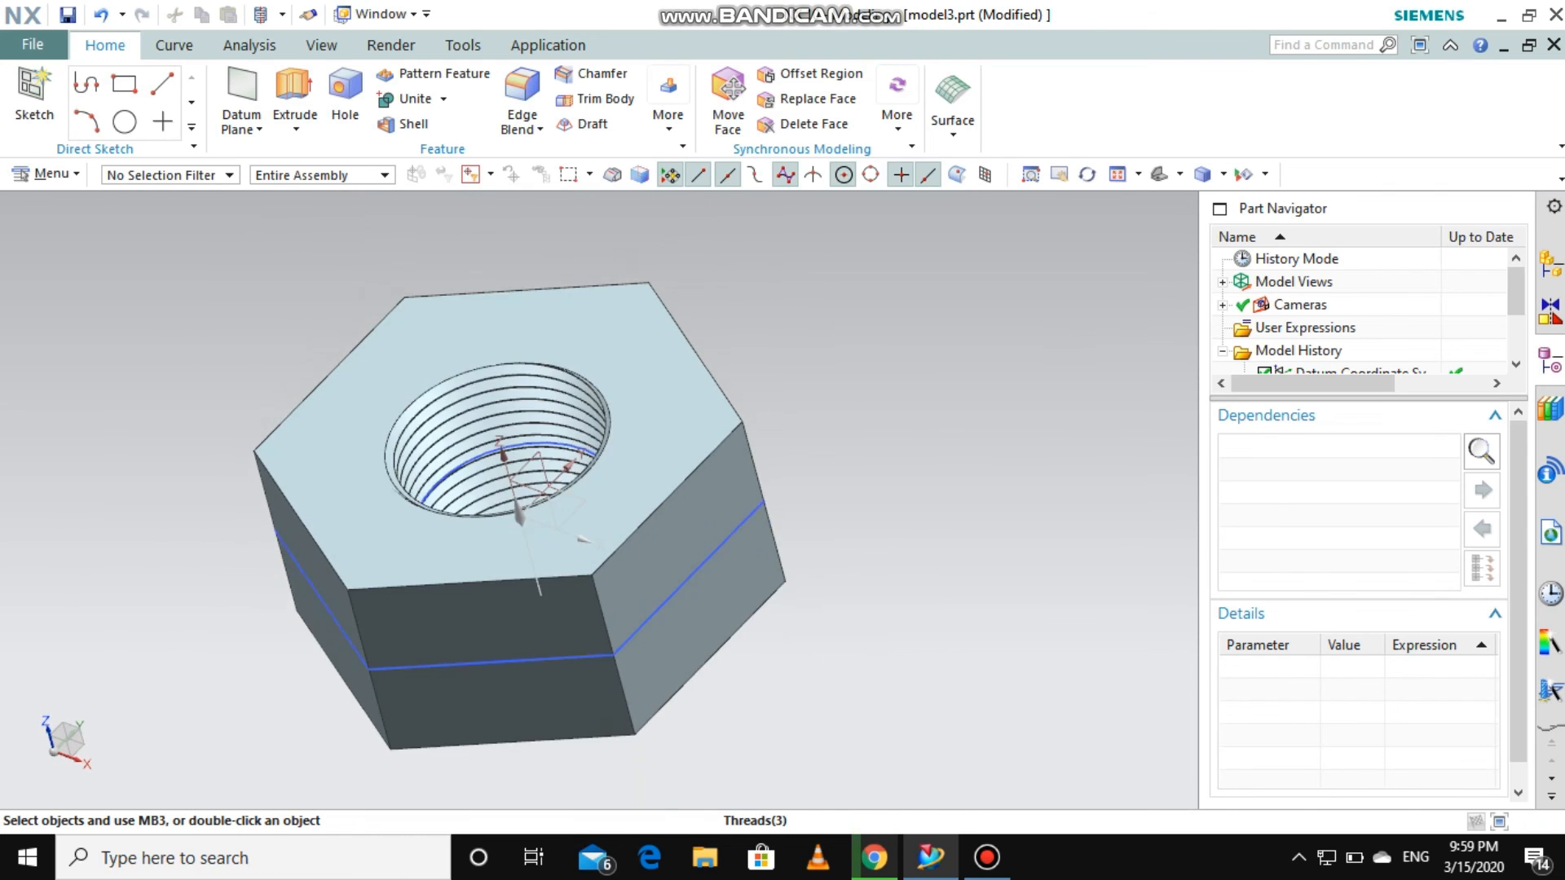
{"action": "scroll", "coordinate": [584, 539], "scroll_direction": "down", "scroll_amount": 1}
{"action": "middle_click_drag", "start_coordinate": [585, 539], "coordinate": [551, 559]}
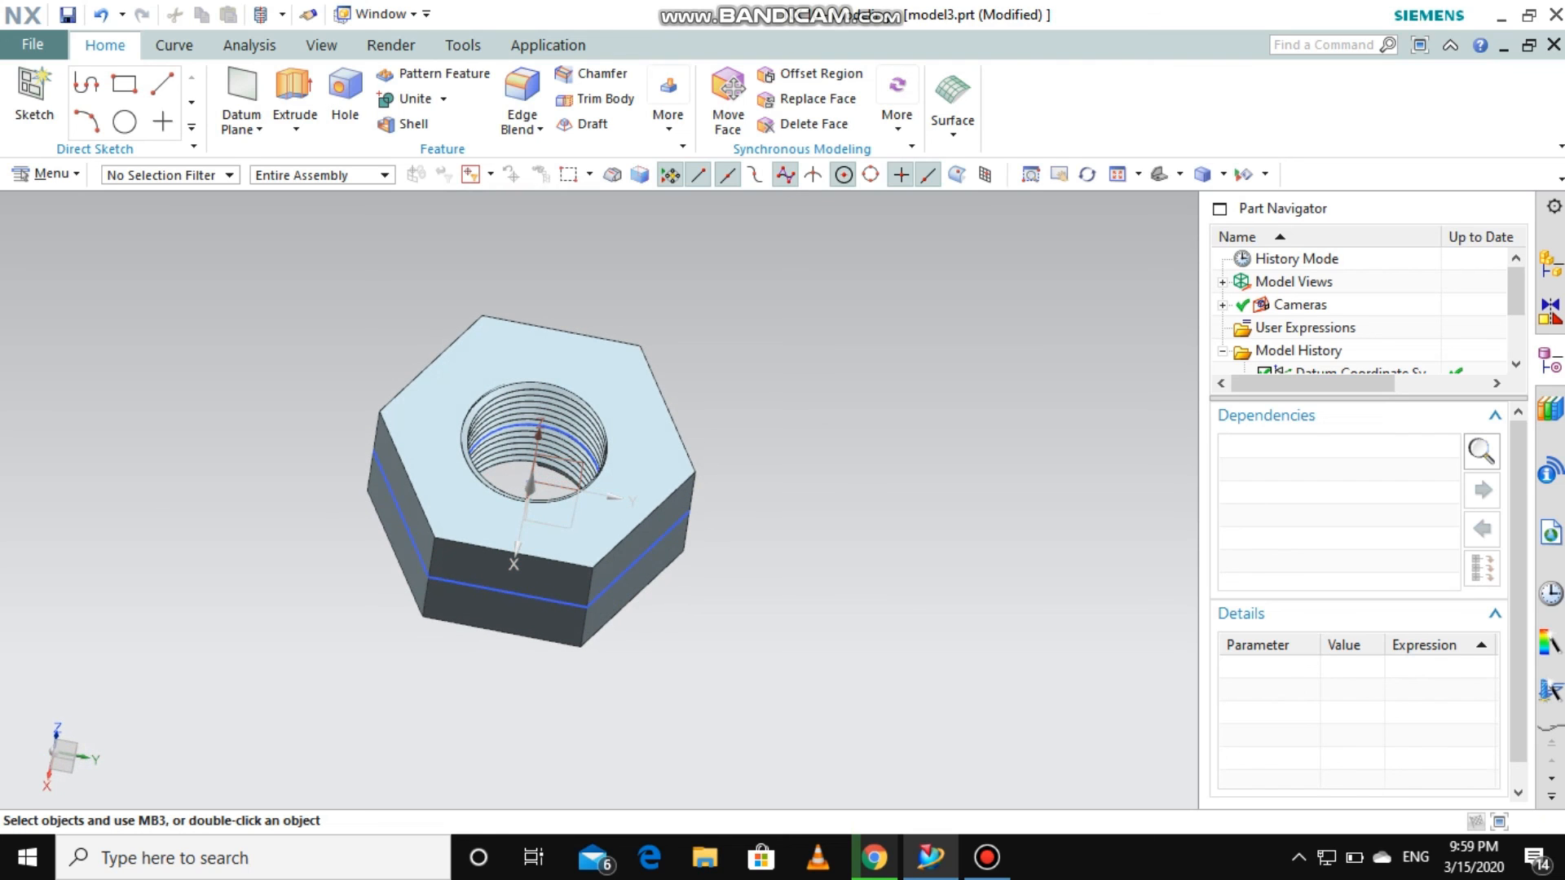